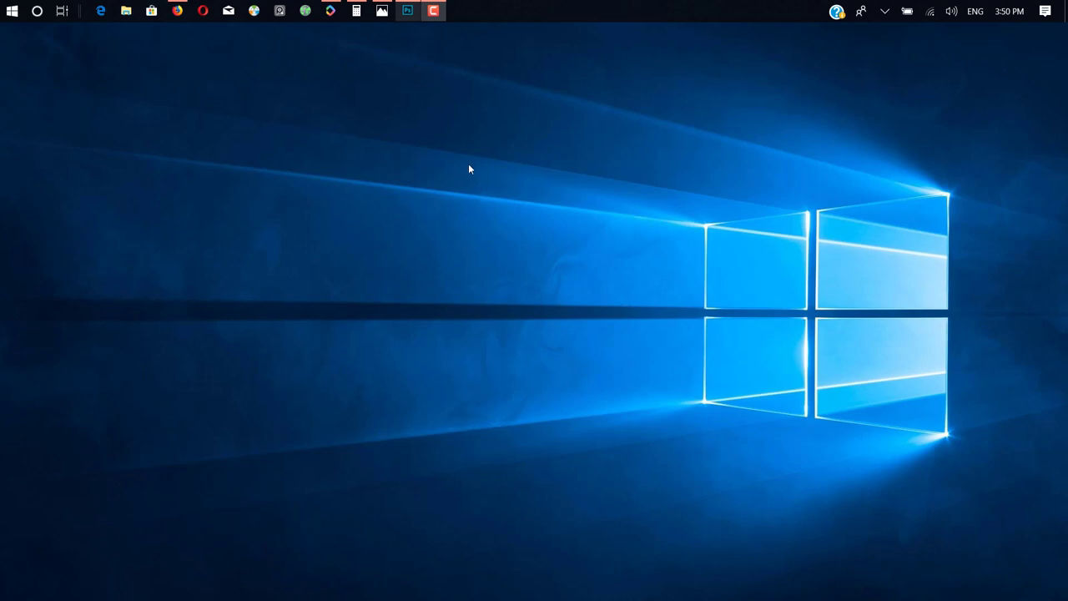
- Switch to Photoshop, open the recent file Palm010_COL_HIRES.jpg and fit the bark image to the window
left_click(382, 11)
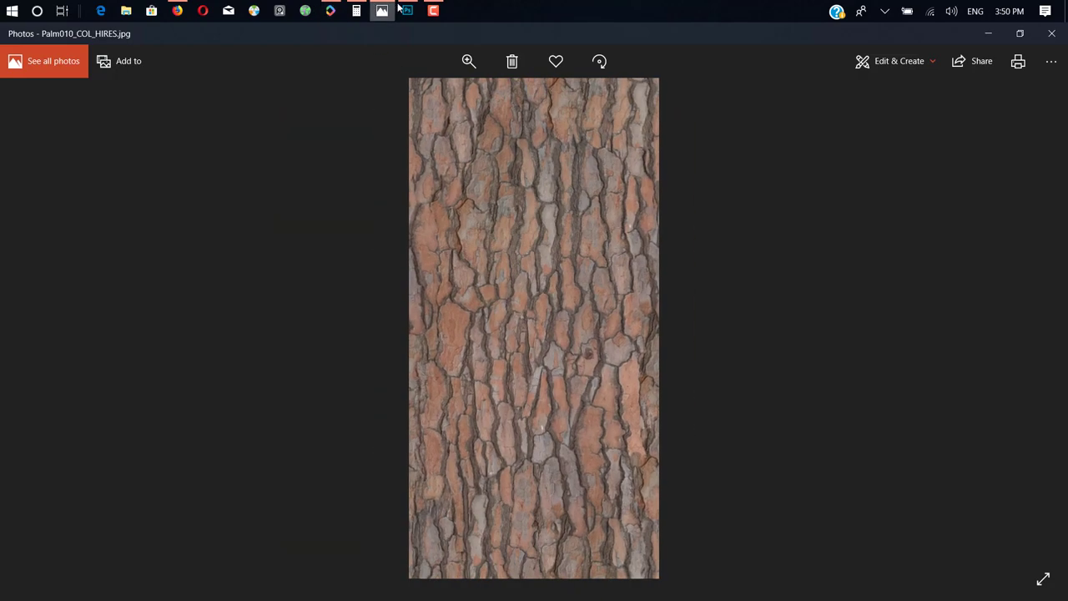
left_click(407, 11)
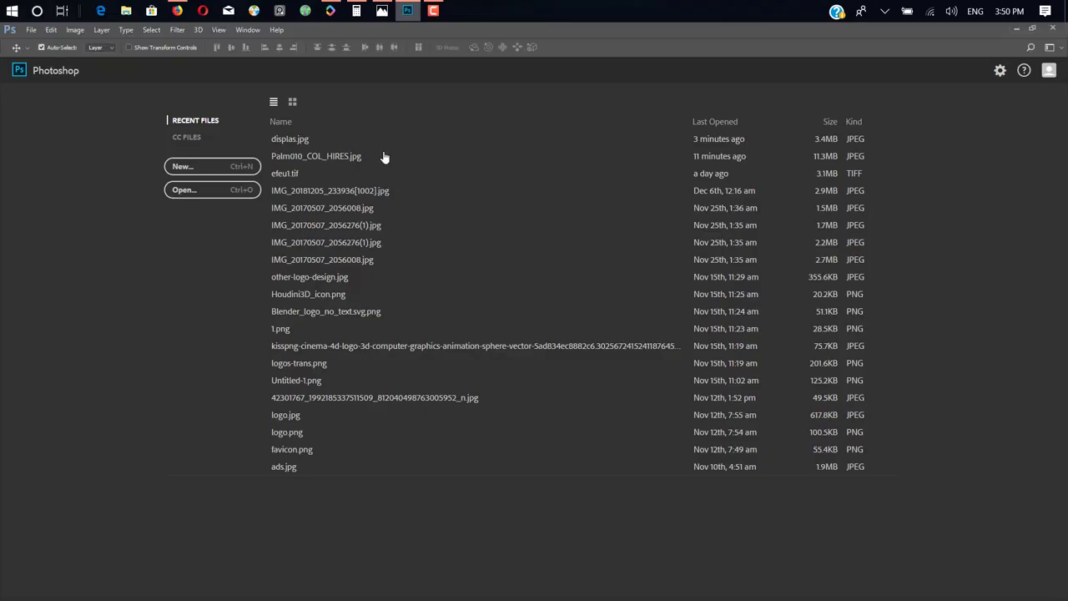
left_click(327, 158)
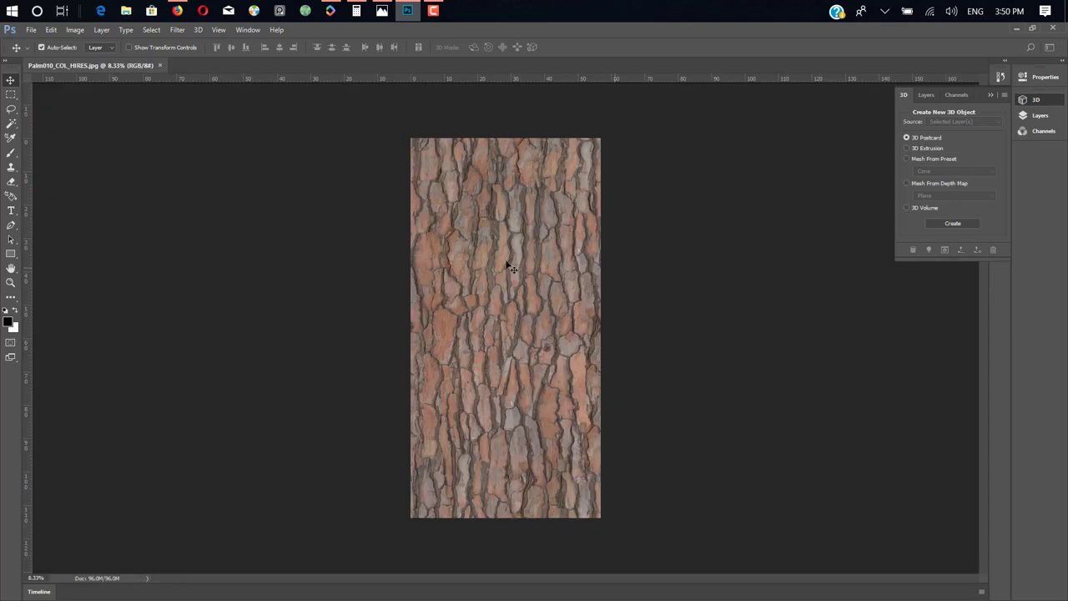
key("ctrl+0")
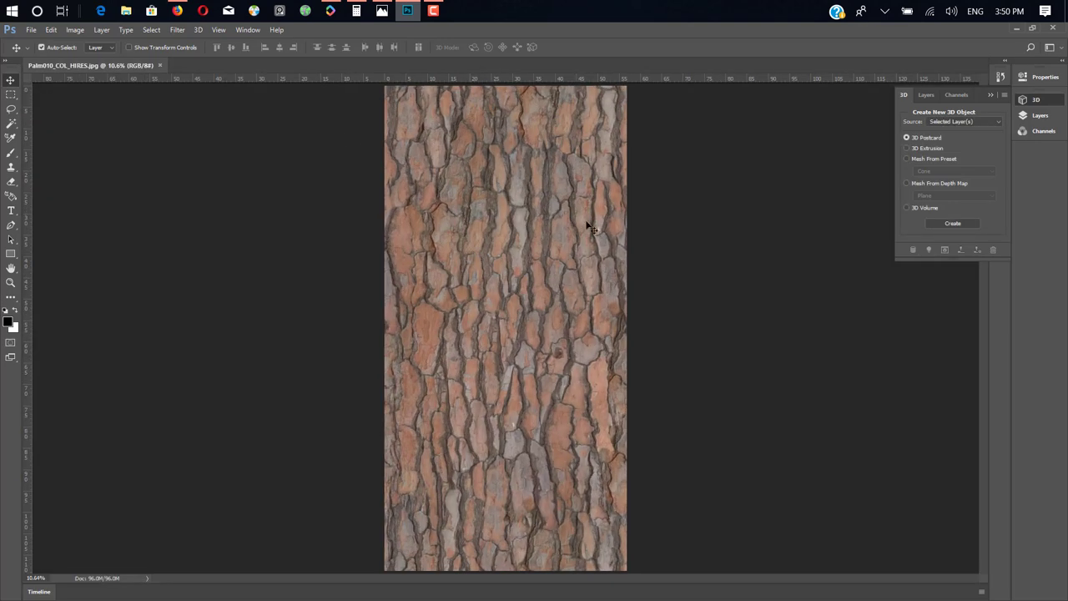
- Set the bark image's color mode to RGB Color
left_click(74, 31)
mouse_move(84, 44)
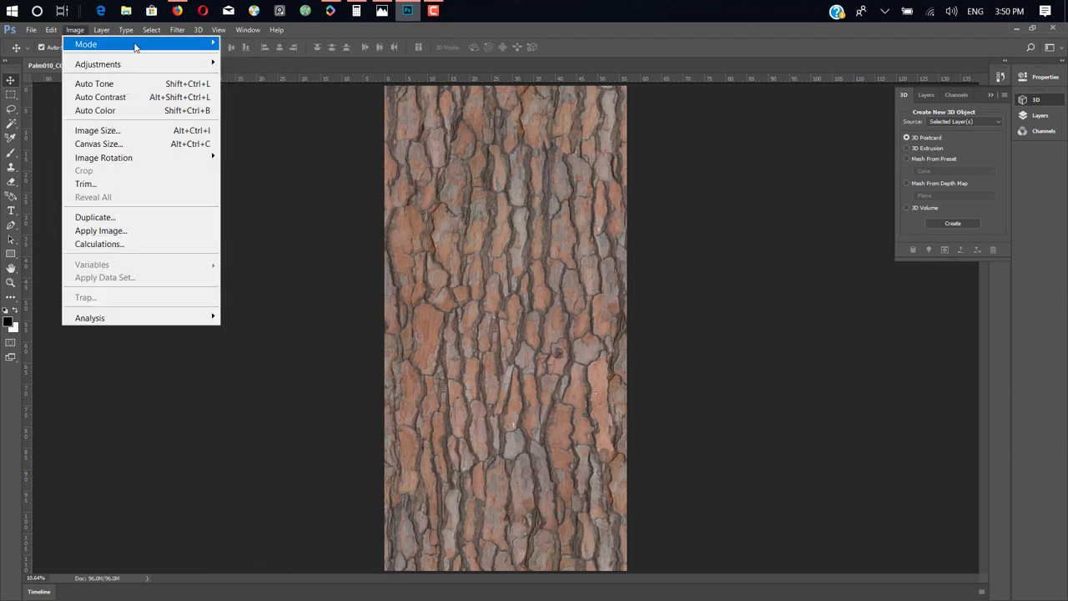
left_click(259, 98)
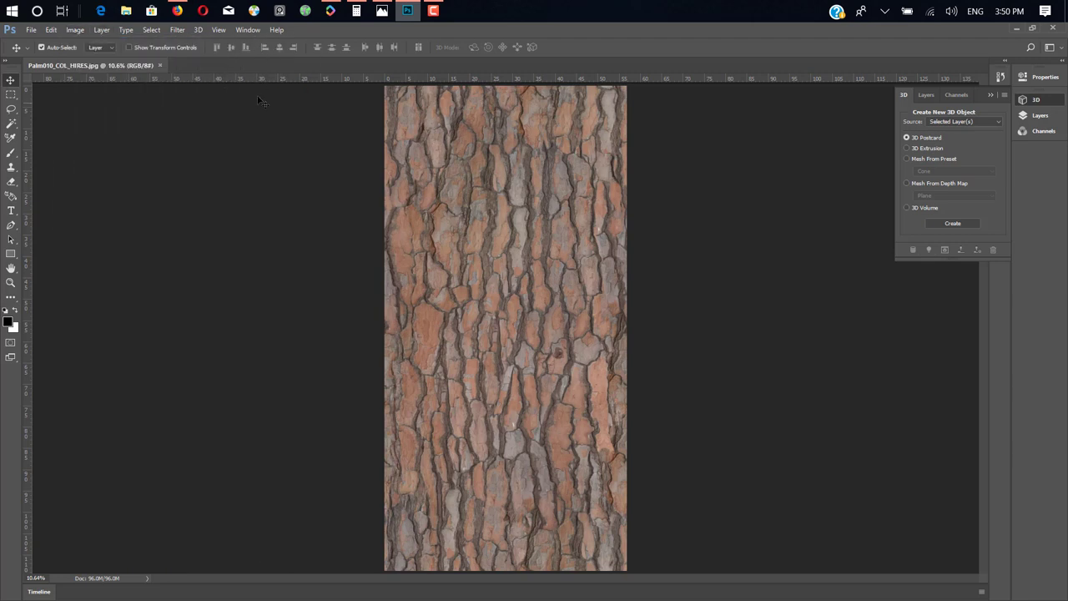
left_click(178, 29)
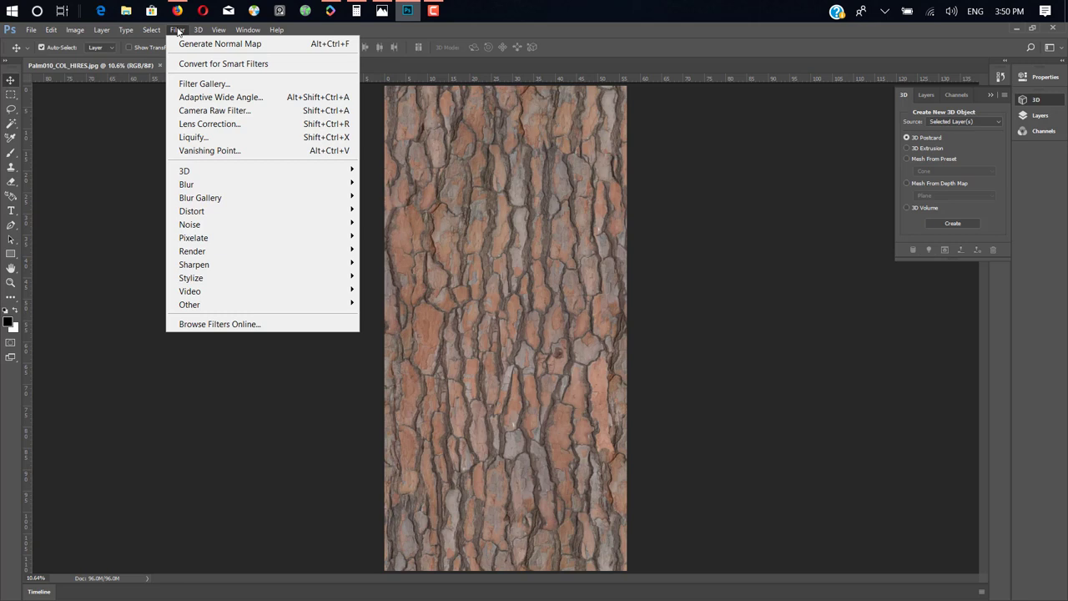
mouse_move(278, 172)
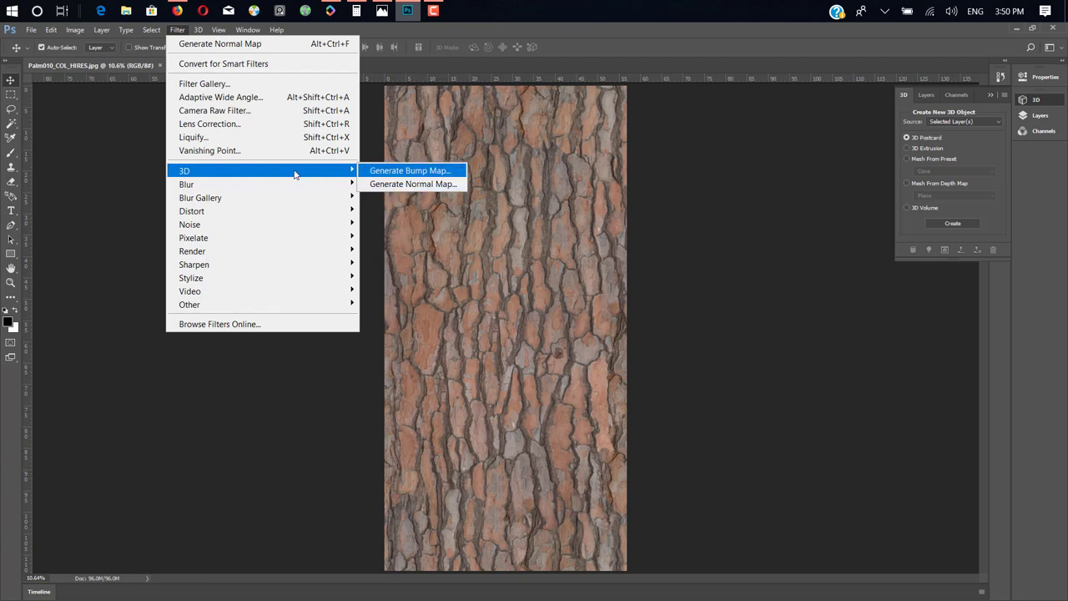
left_click(398, 171)
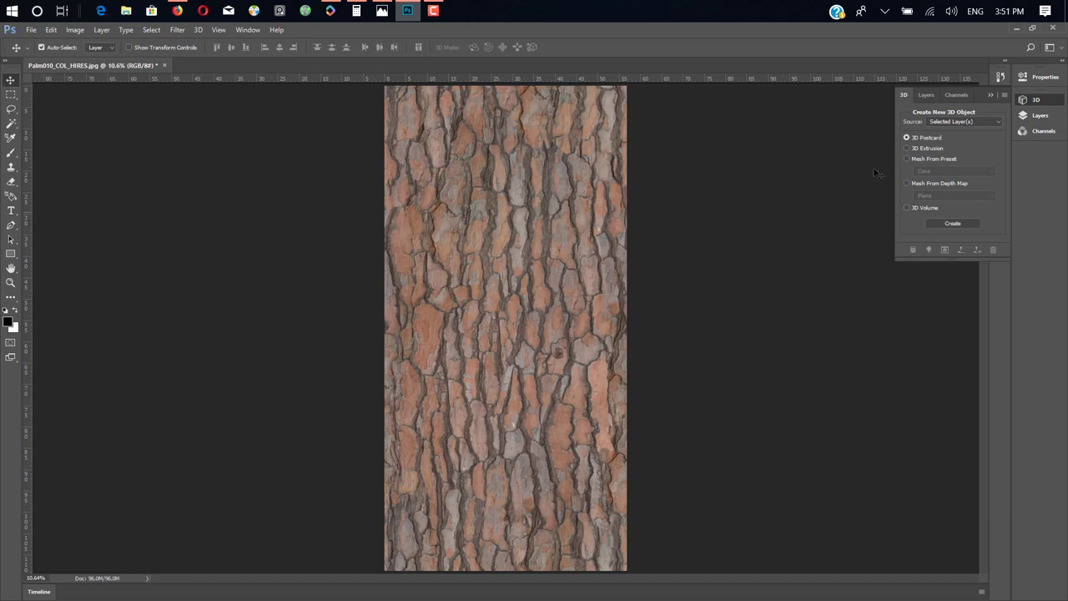
- Duplicate the Background layer and generate a bump map from the copy with the offered settings
left_click(1035, 116)
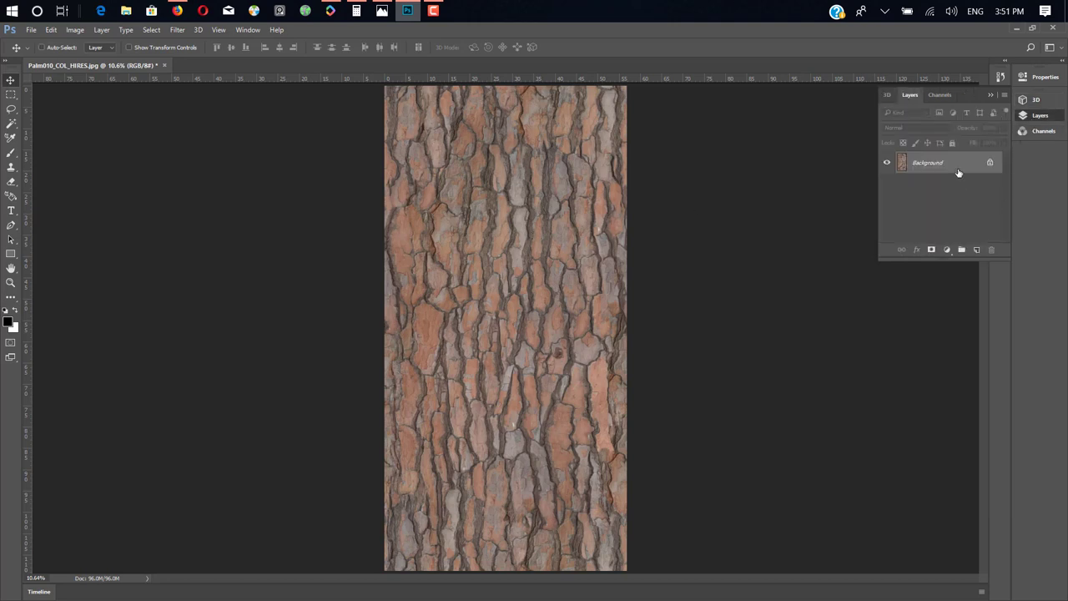
key("ctrl+j")
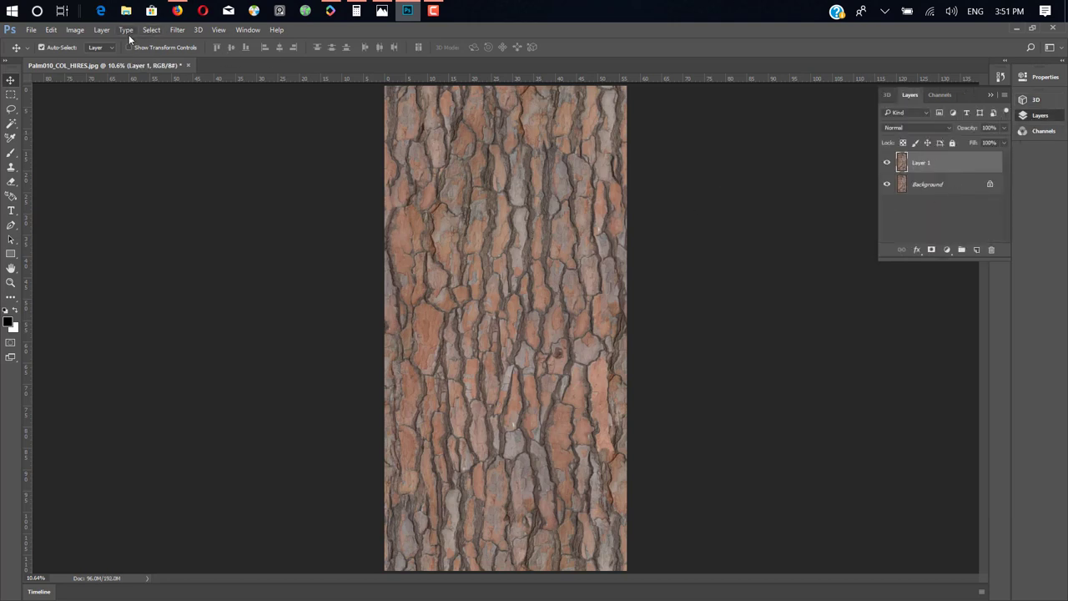
left_click(185, 31)
mouse_move(175, 31)
mouse_move(271, 171)
left_click(423, 170)
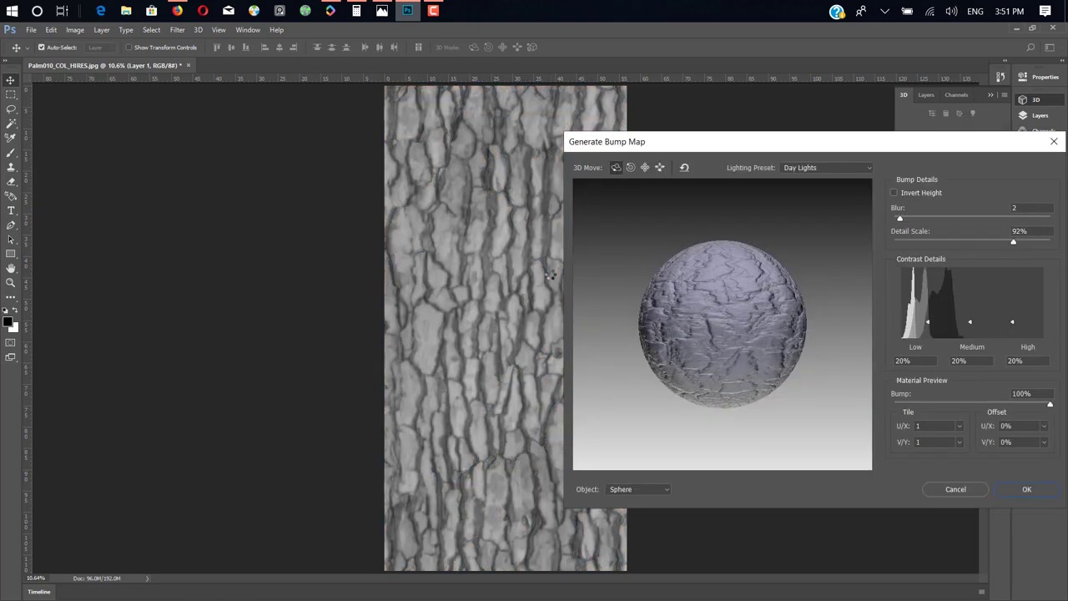
left_click_drag(738, 144, 843, 130)
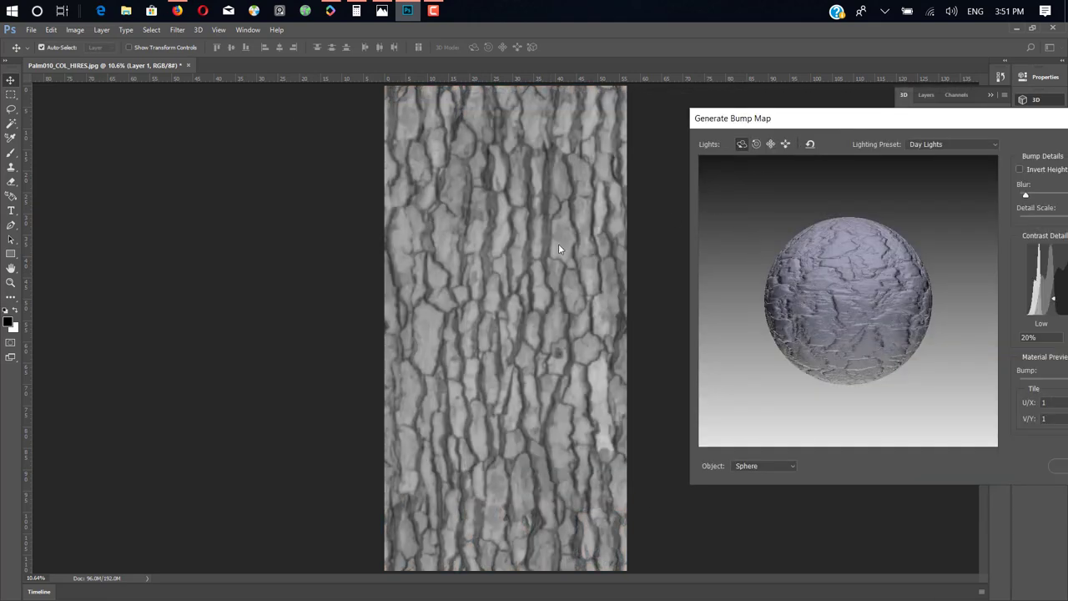
left_click_drag(908, 124, 606, 158)
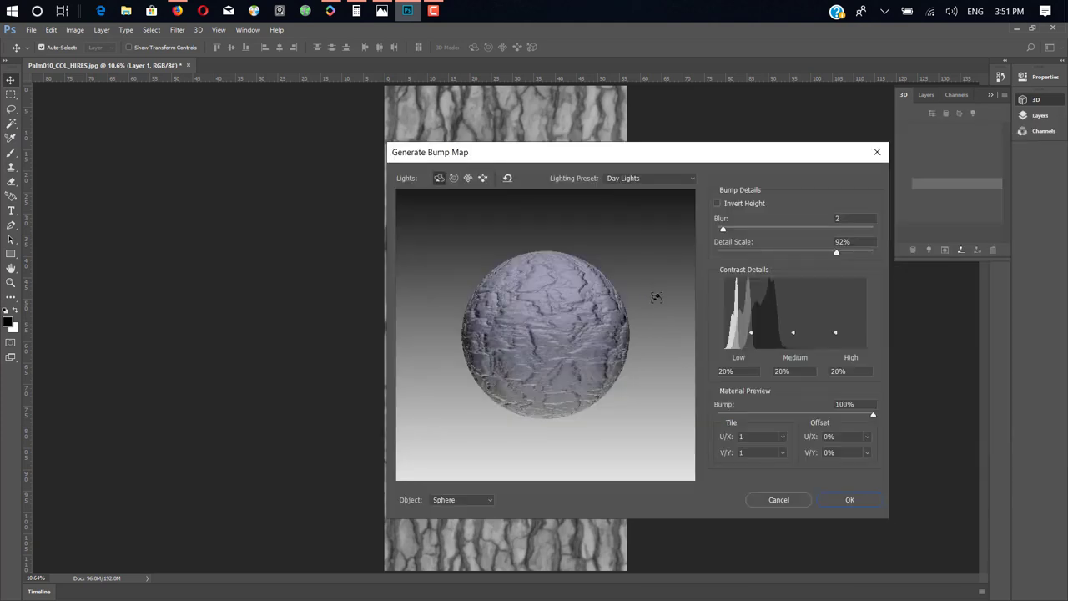
left_click_drag(756, 154, 806, 171)
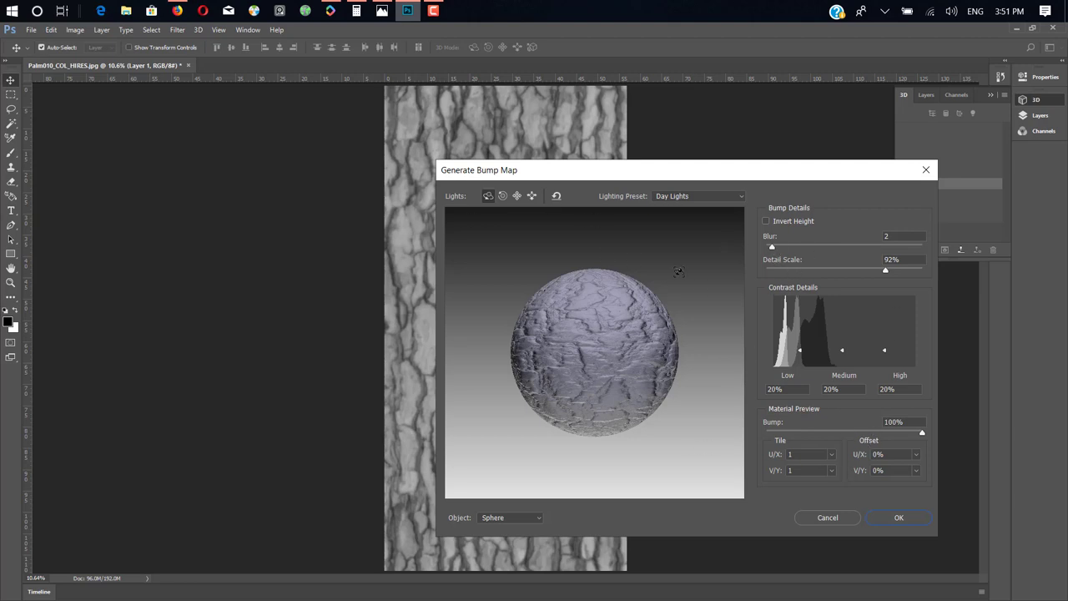
left_click_drag(581, 174, 698, 161)
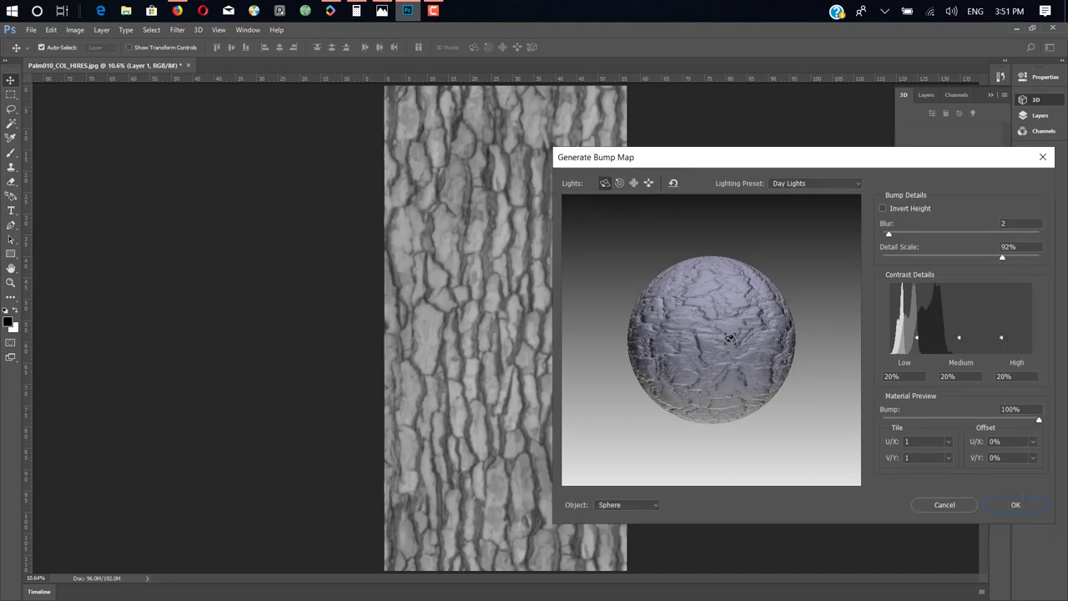
left_click(1008, 505)
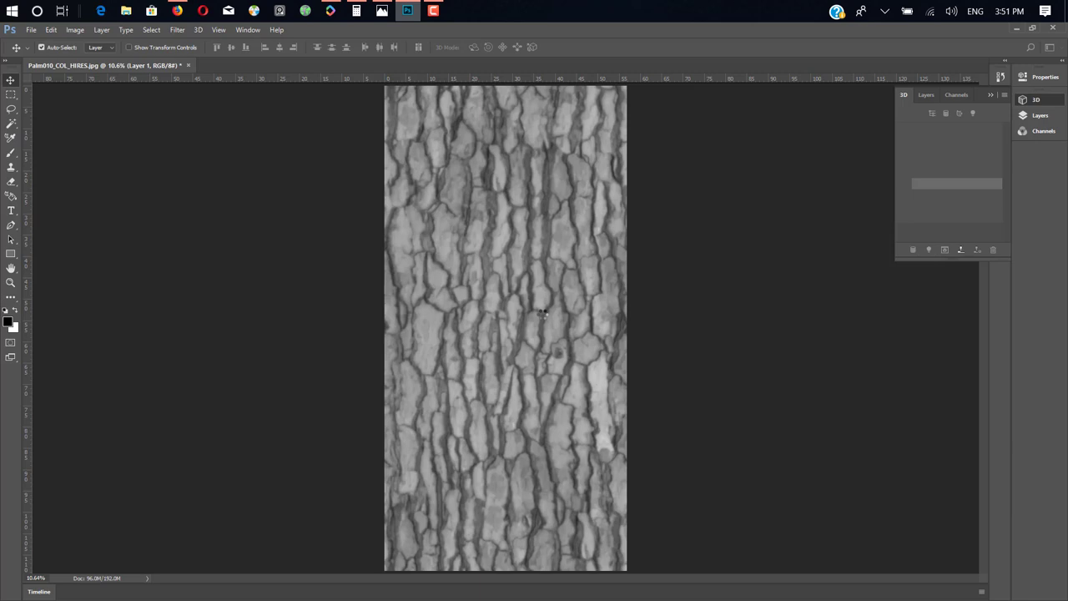
- Start saving a copy of the image and create a new folder named Texture inside the Work folder on the Desktop
key("ctrl+shift+s")
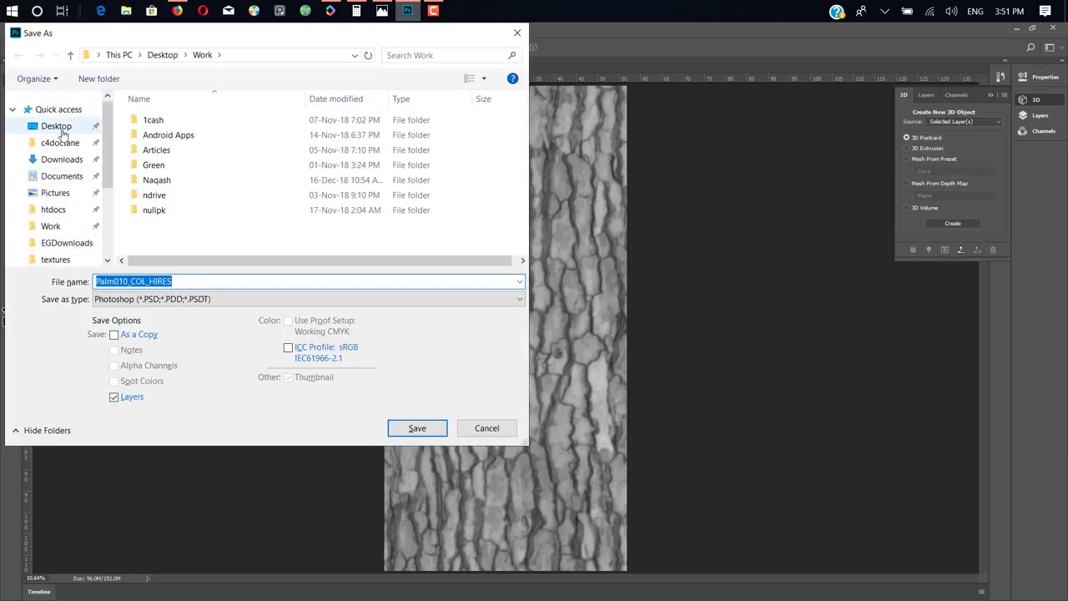
left_click(65, 125)
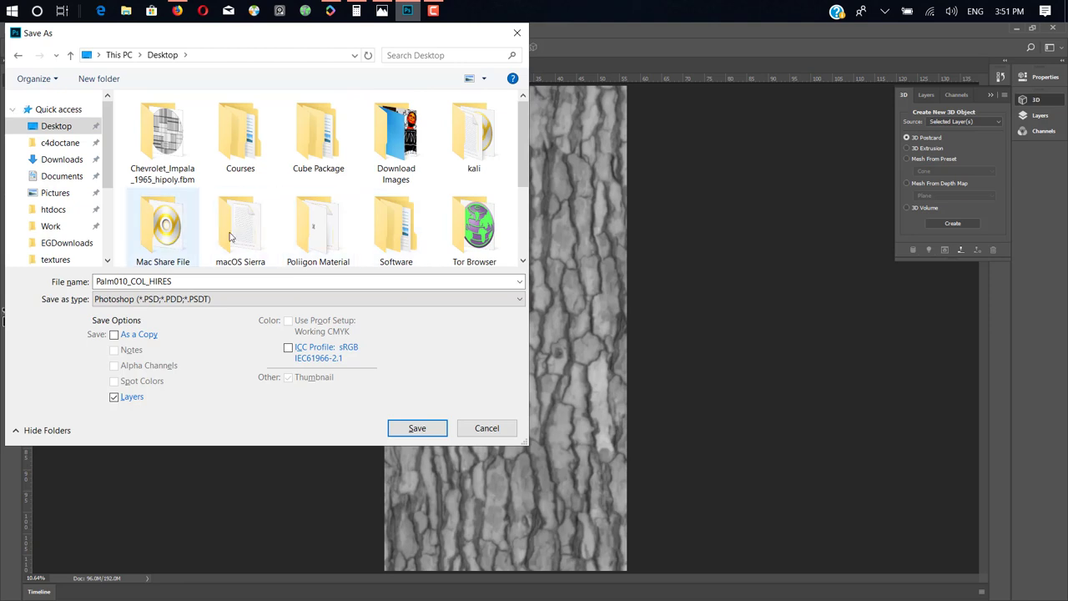
scroll(163, 223, "down", 2)
double_click(471, 222)
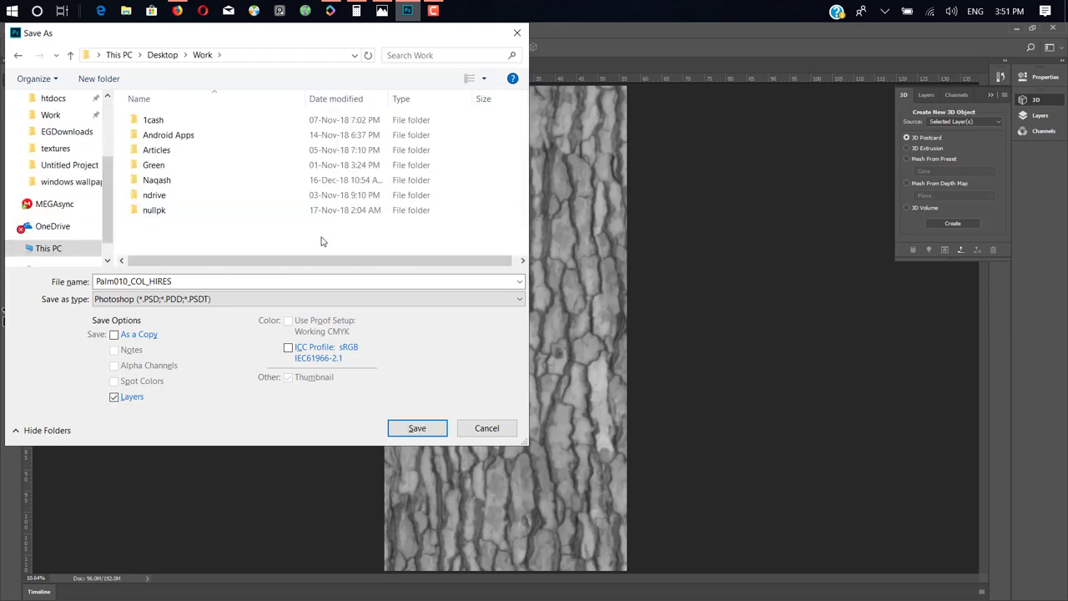
key("ctrl+shift+n")
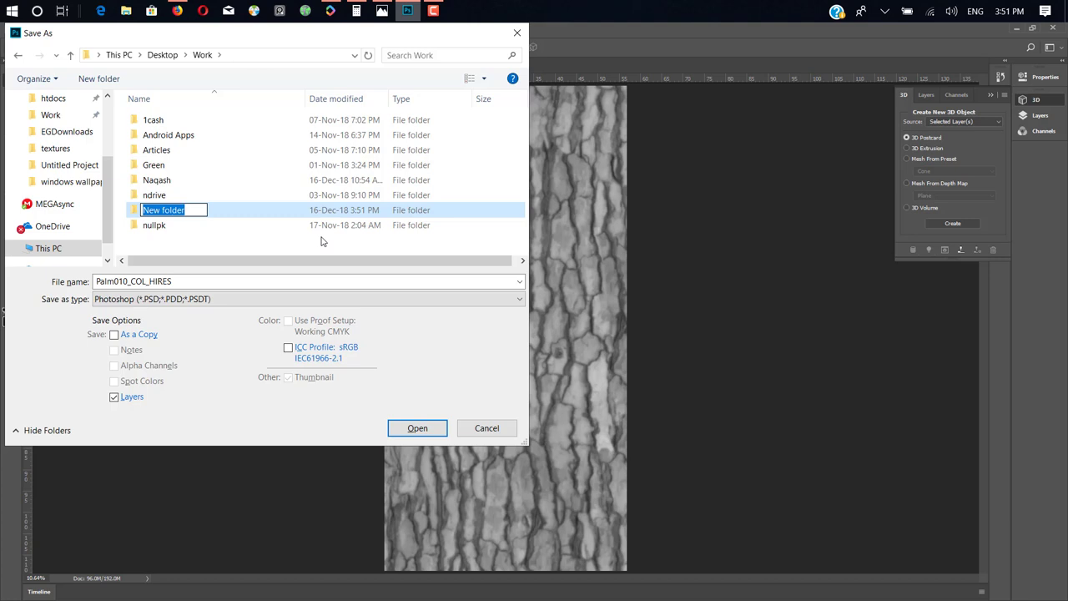
type("W")
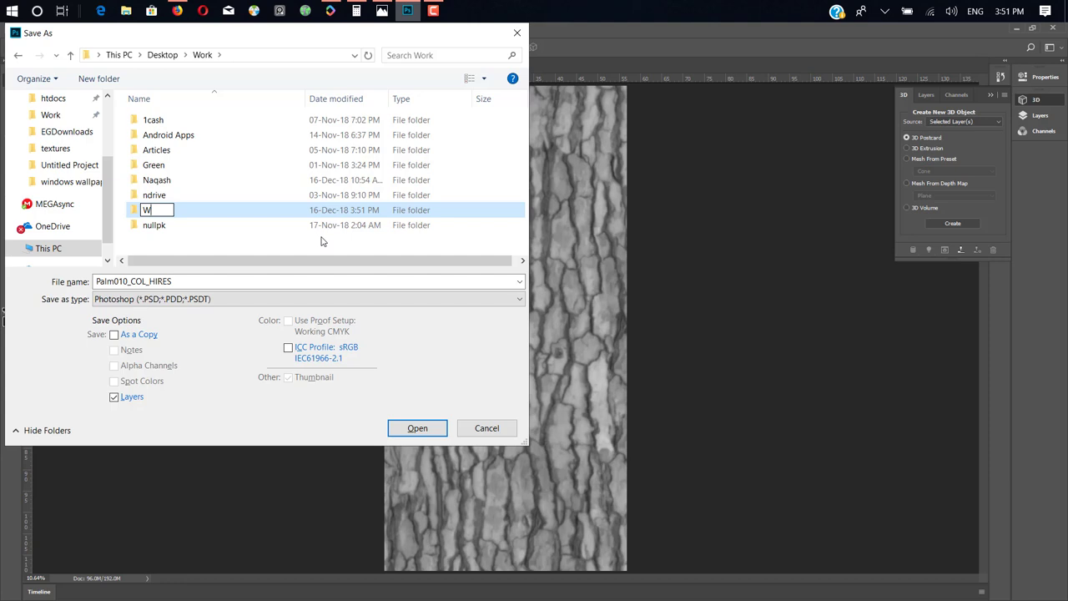
key("BackSpace")
type("Texture")
key("Return")
key("Return")
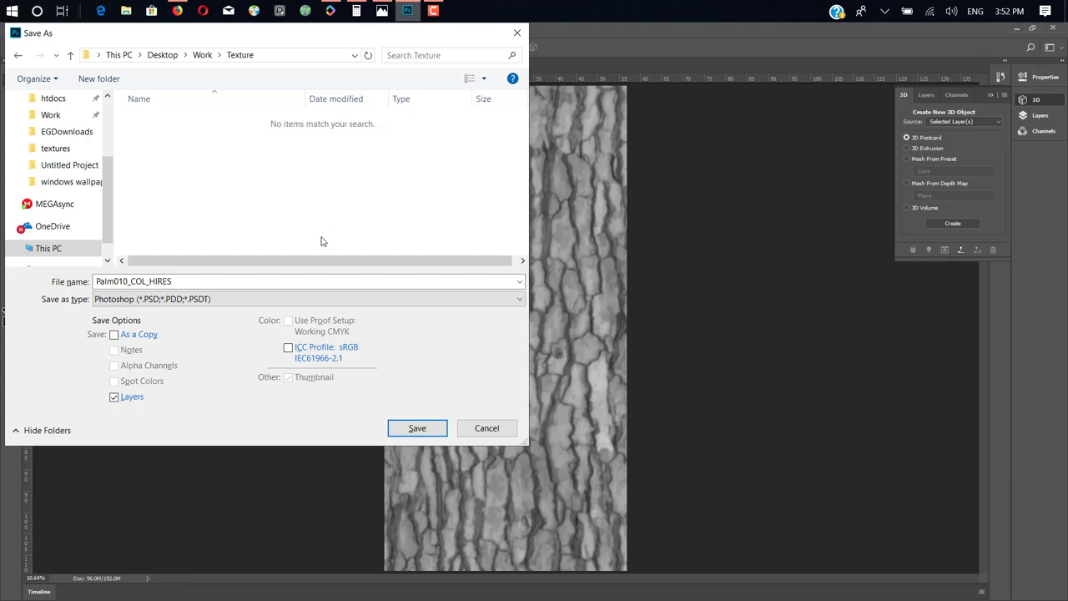
double_click(304, 280)
type("Pal")
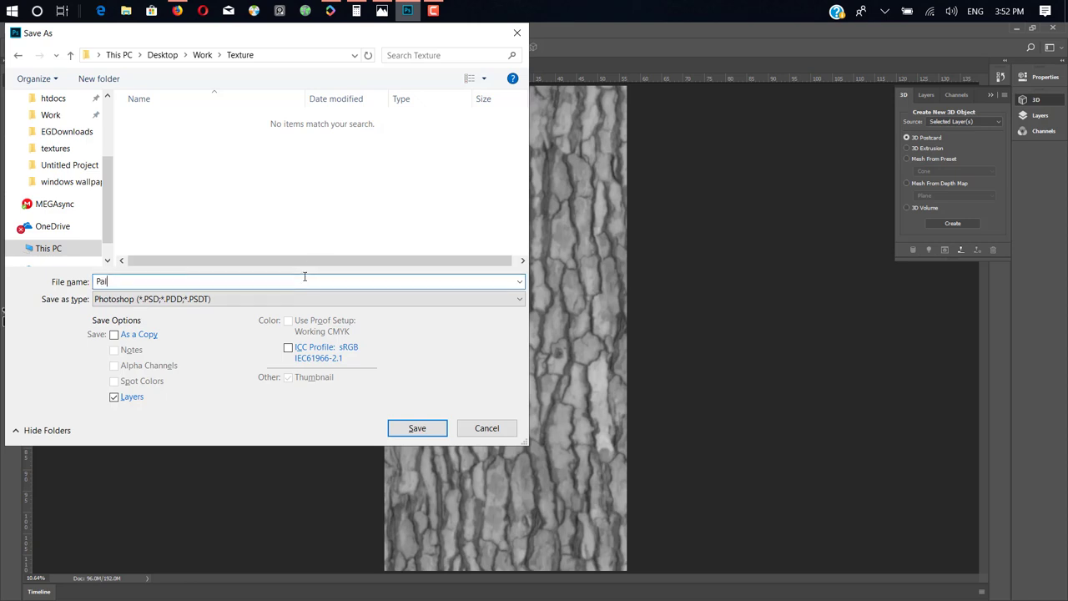
type("m Bark")
key("Return")
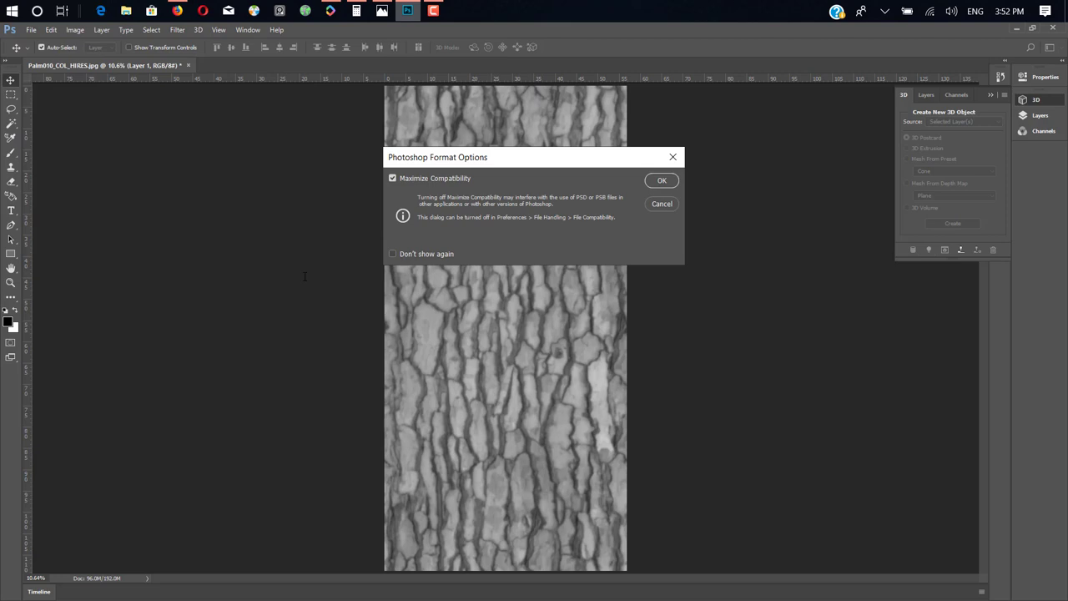
key("Escape")
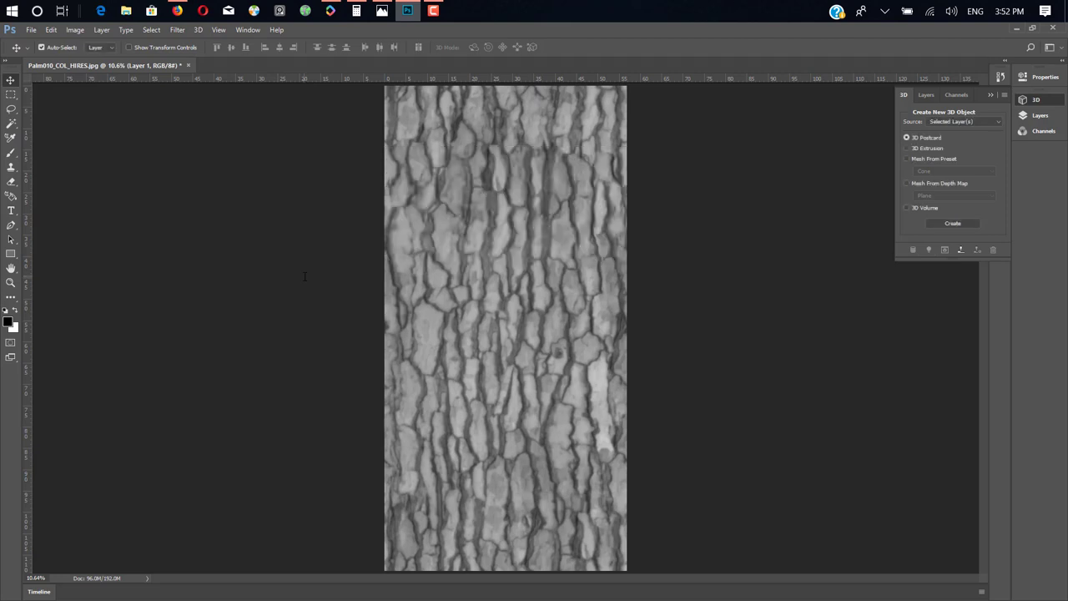
- Save the bump map as a JPEG named bump in the Texture folder, accepting the default JPEG options
key("ctrl+shift+s")
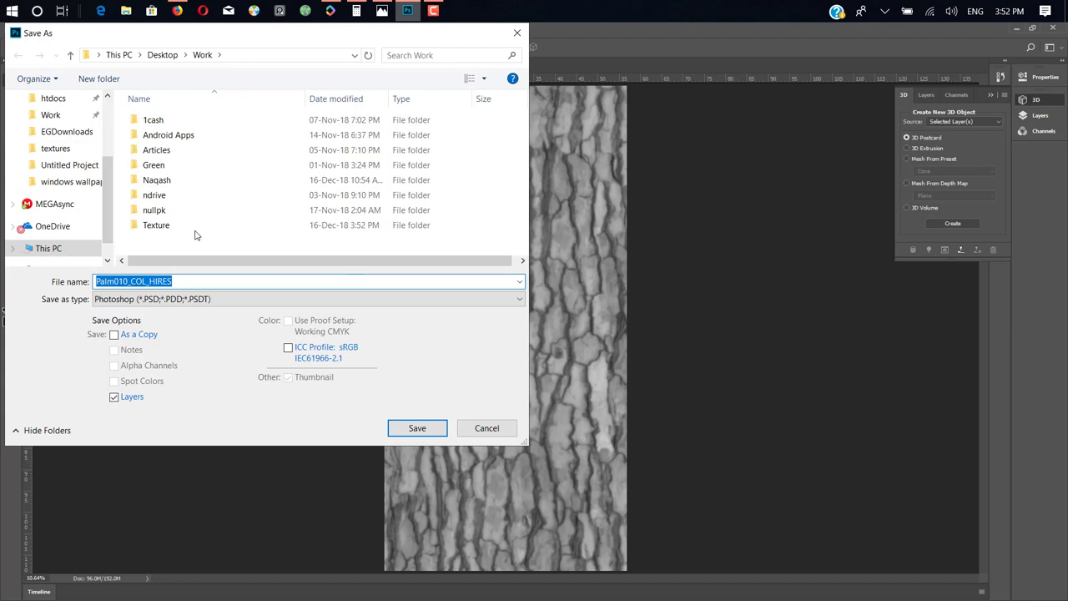
double_click(159, 225)
left_click(168, 304)
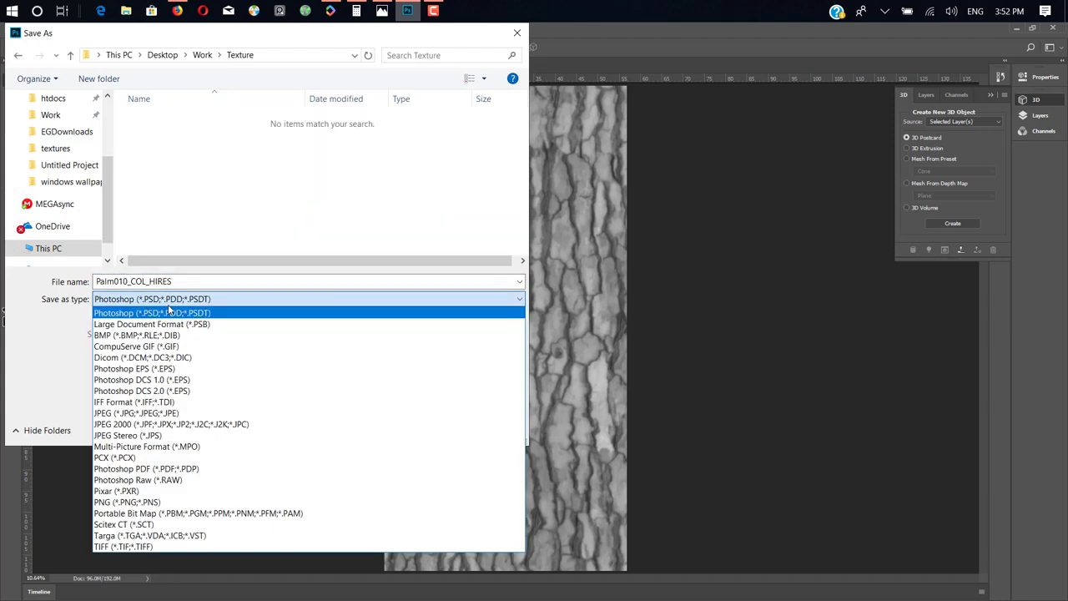
left_click(168, 413)
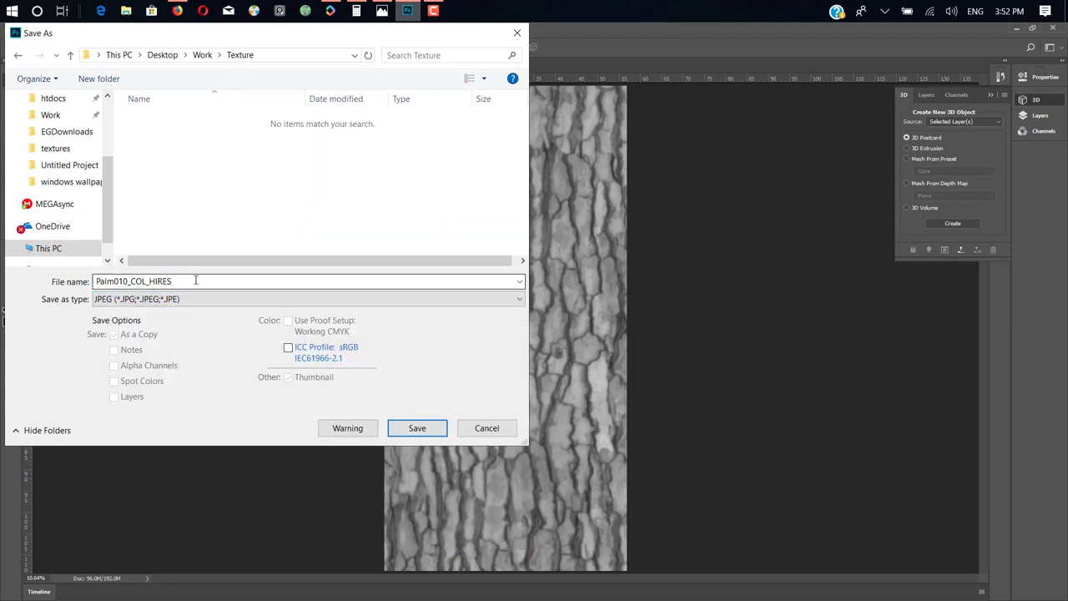
left_click(195, 280)
type("b")
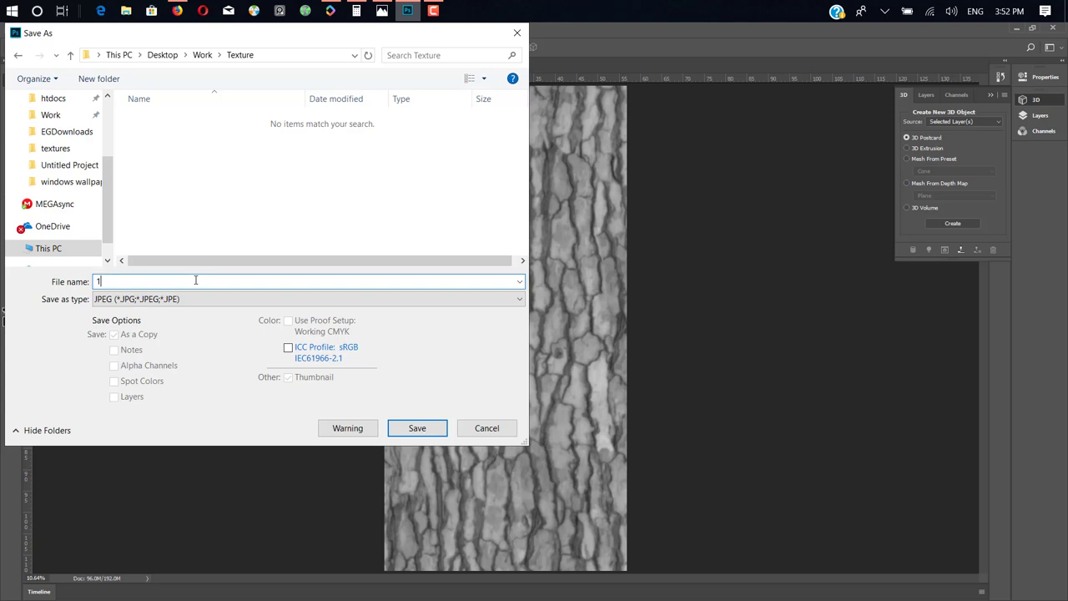
key("BackSpace")
type("bump")
key("Return")
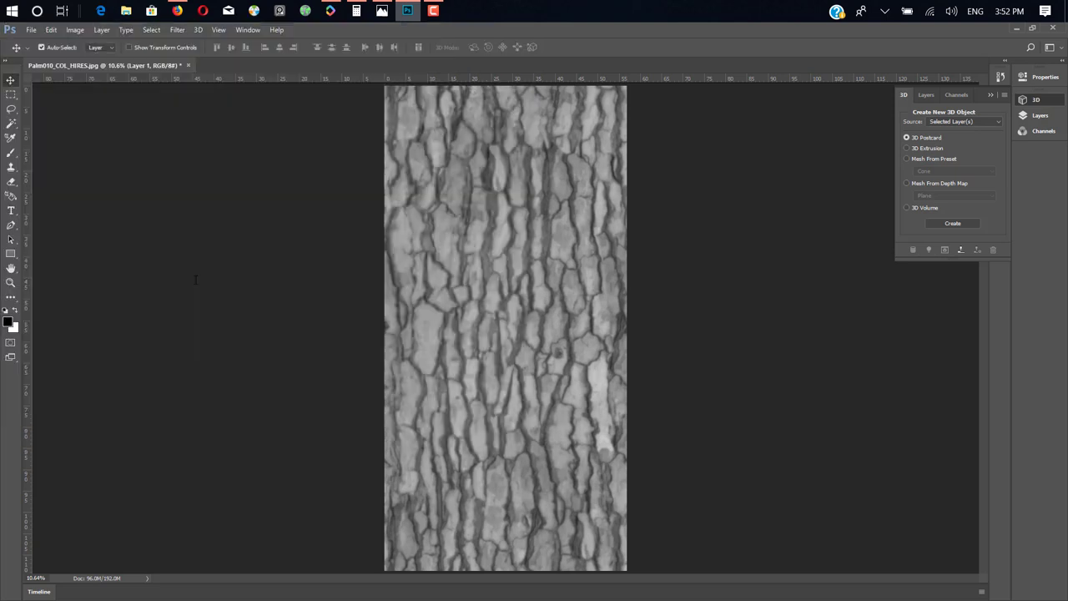
key("Return")
- Adjust the Levels of the bump layer with input values 59, 0.89 and 177
left_click(1041, 115)
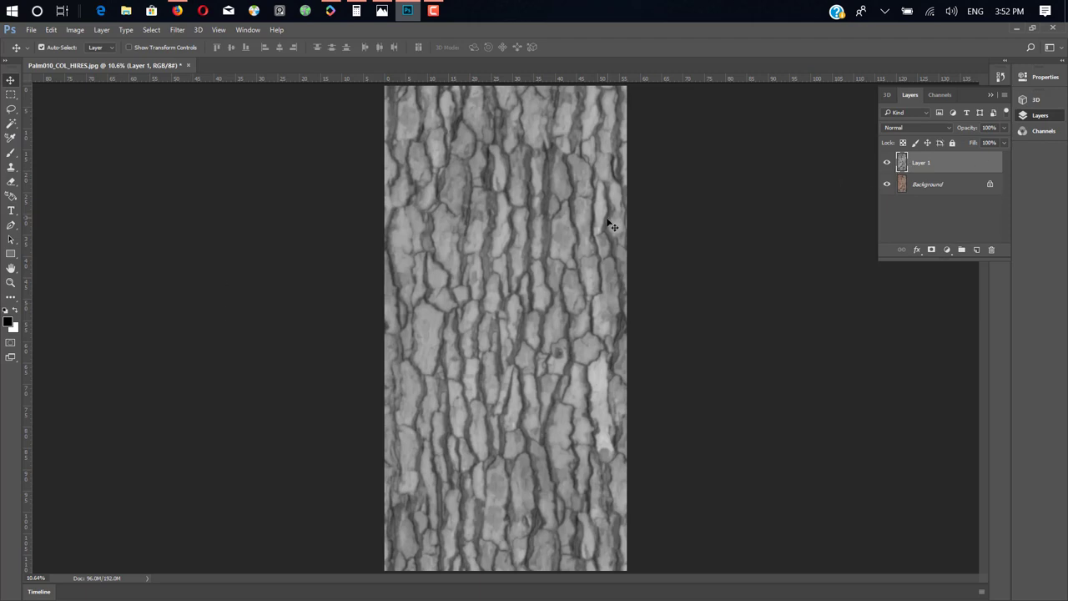
left_click(1043, 116)
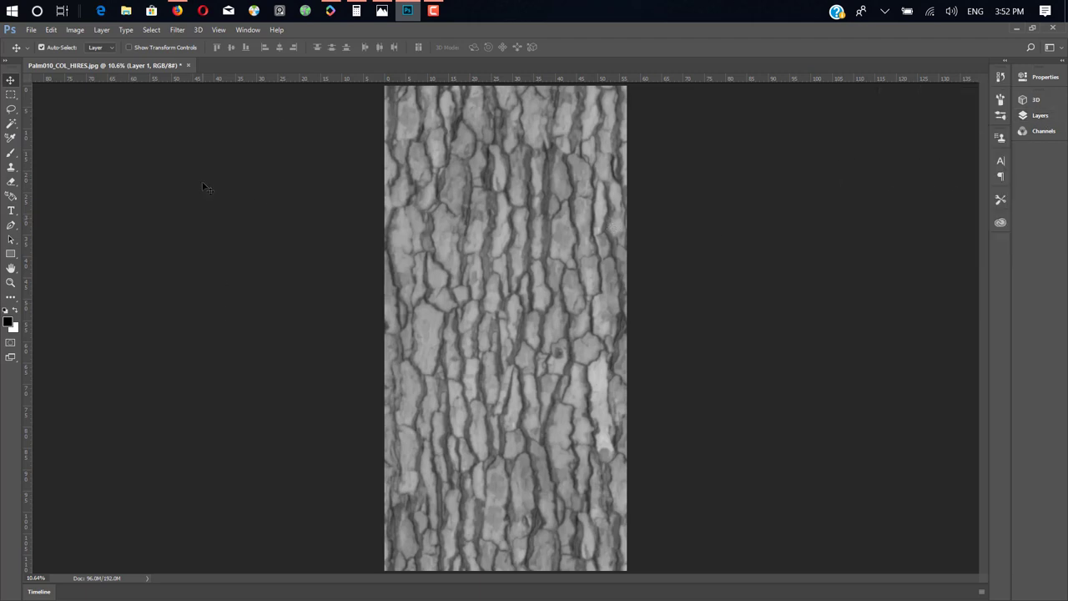
left_click(75, 30)
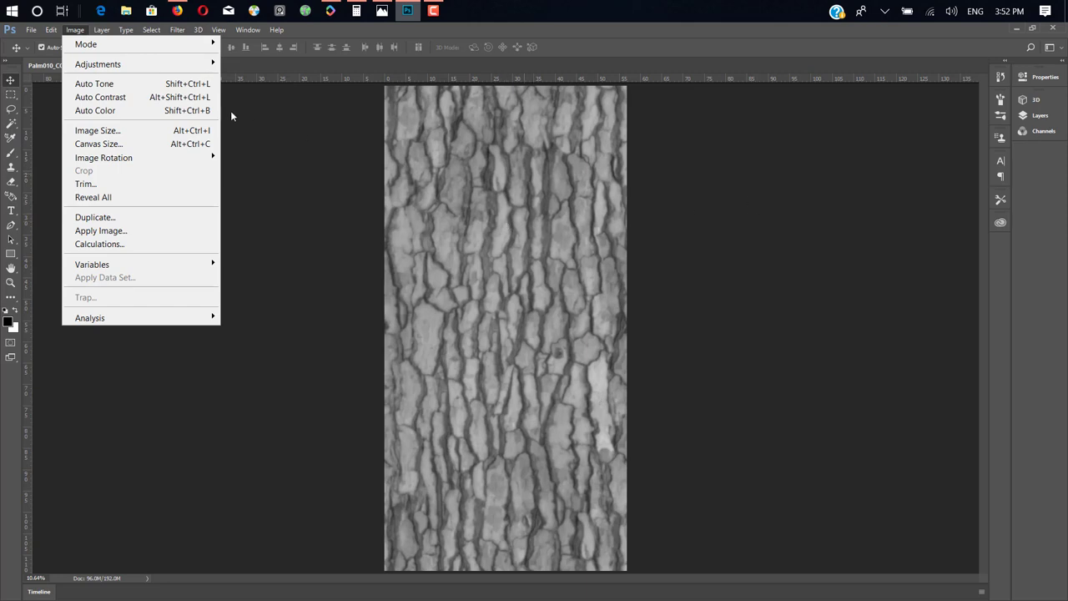
mouse_move(185, 67)
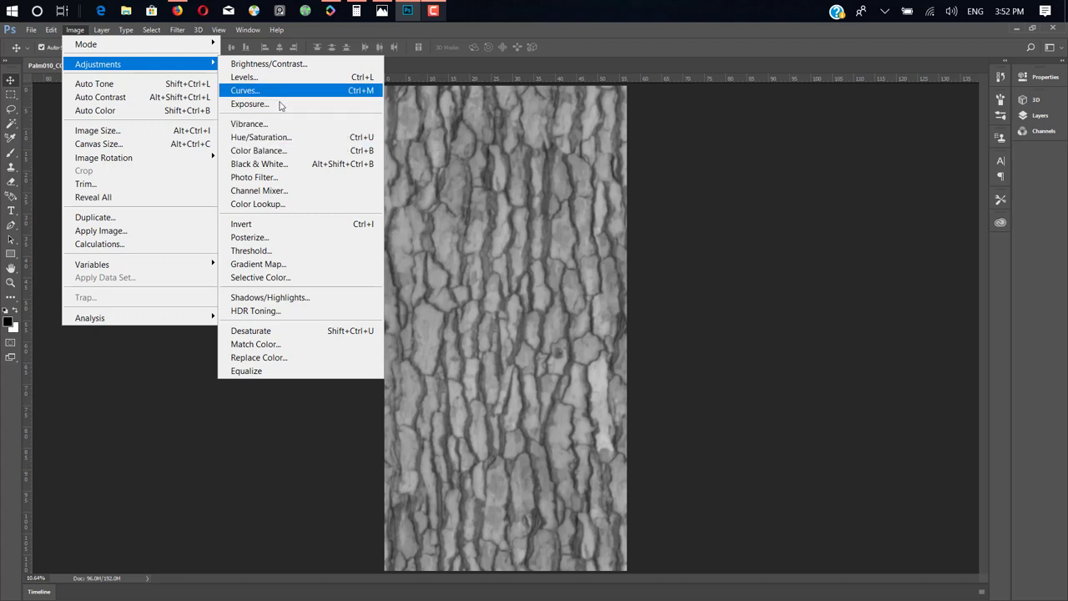
left_click(265, 77)
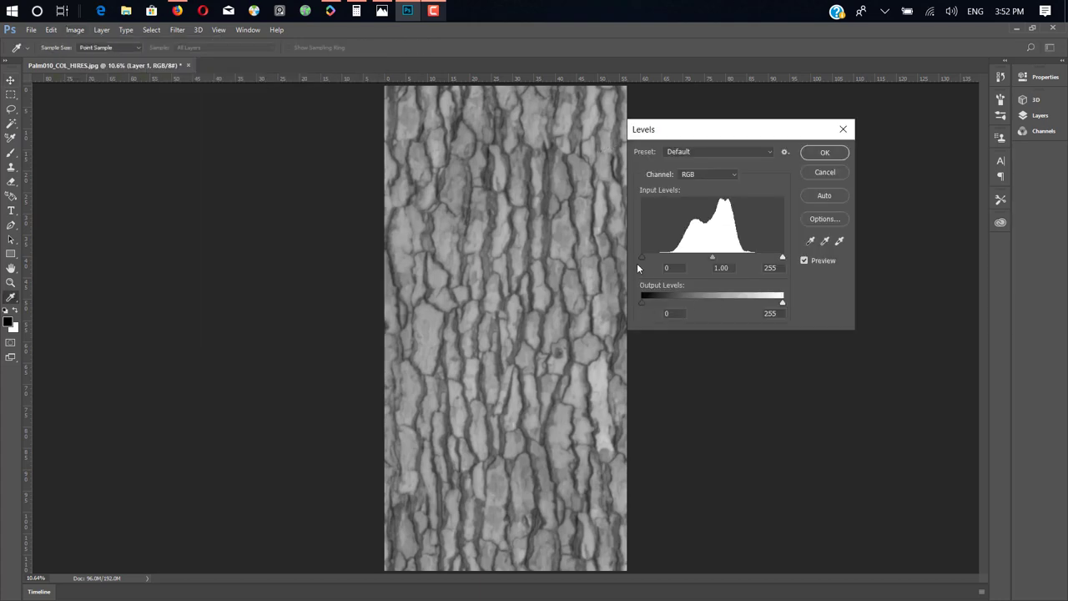
left_click_drag(641, 258, 715, 258)
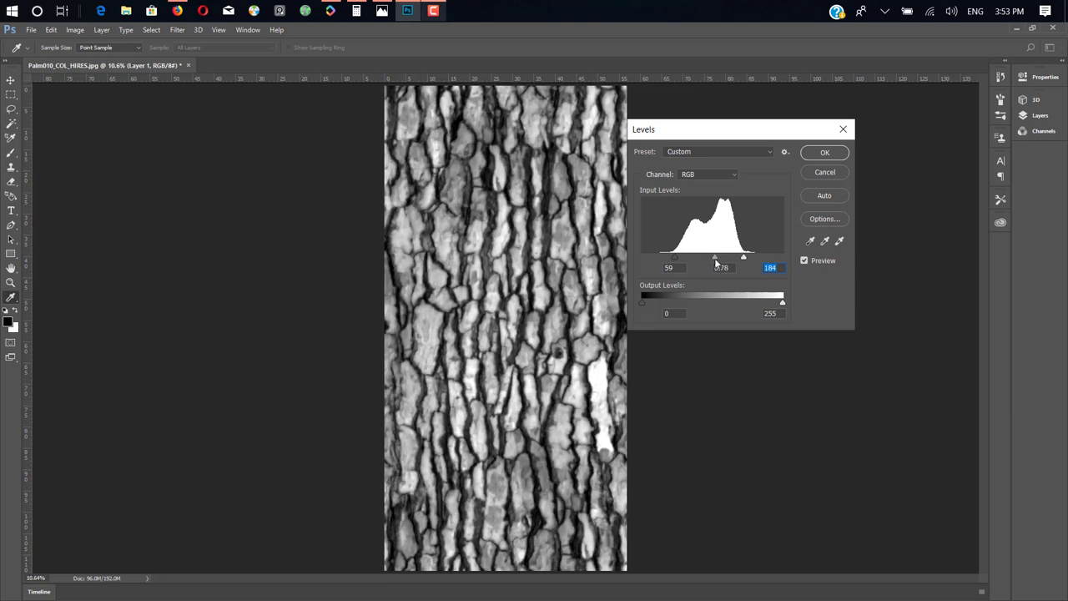
key("Tab")
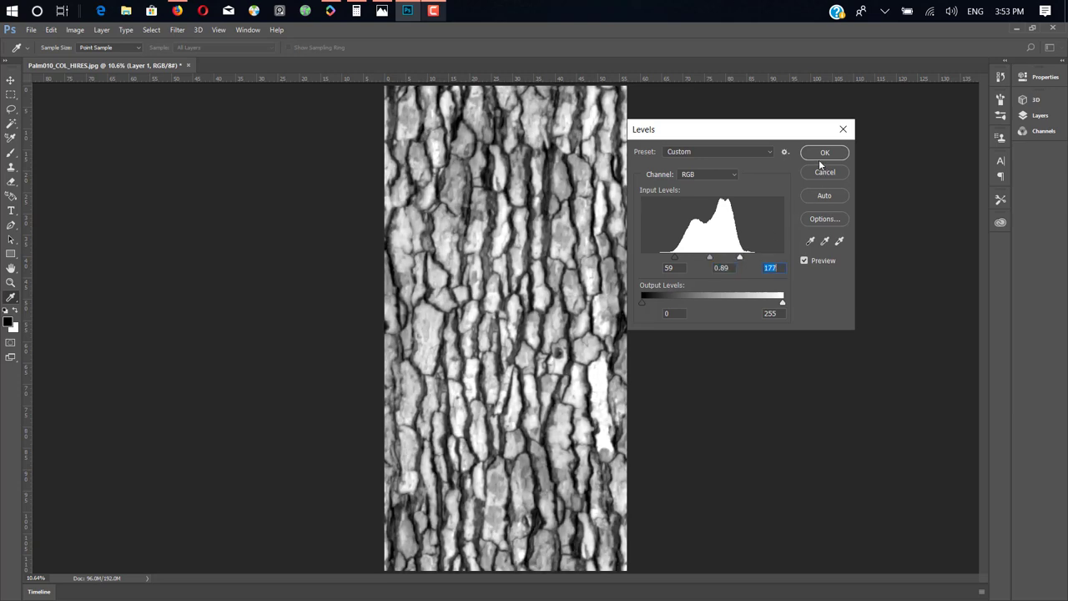
left_click(820, 156)
- Compare the bark layer before and after the Levels adjustment, leaving the adjustment applied
key("ctrl+z")
key("ctrl+z")
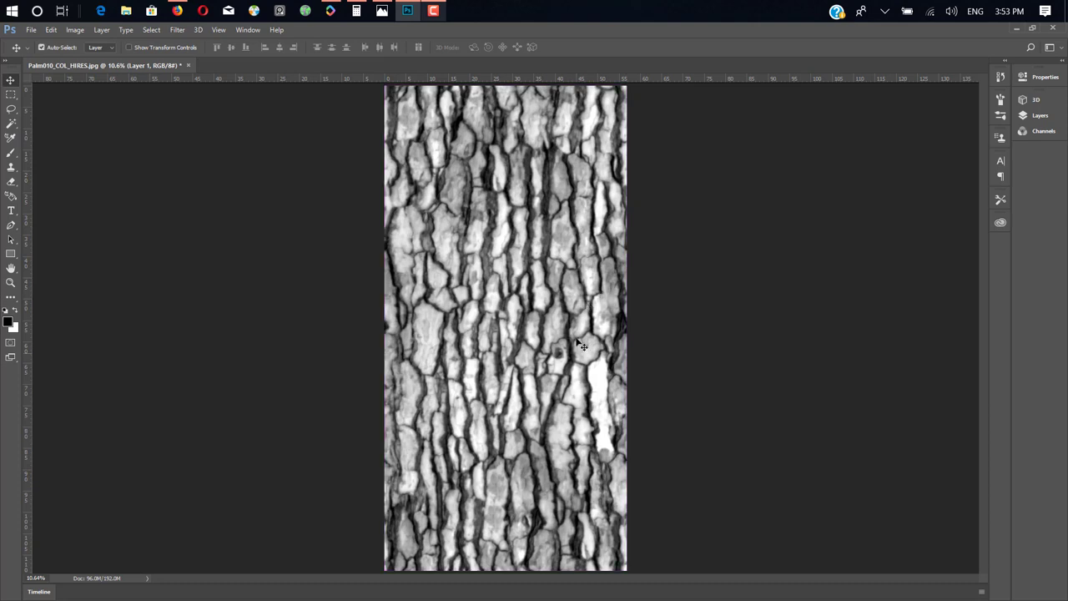
key("ctrl+z")
key("ctrl+z")
key("ctrl+z")
key("ctrl+z")
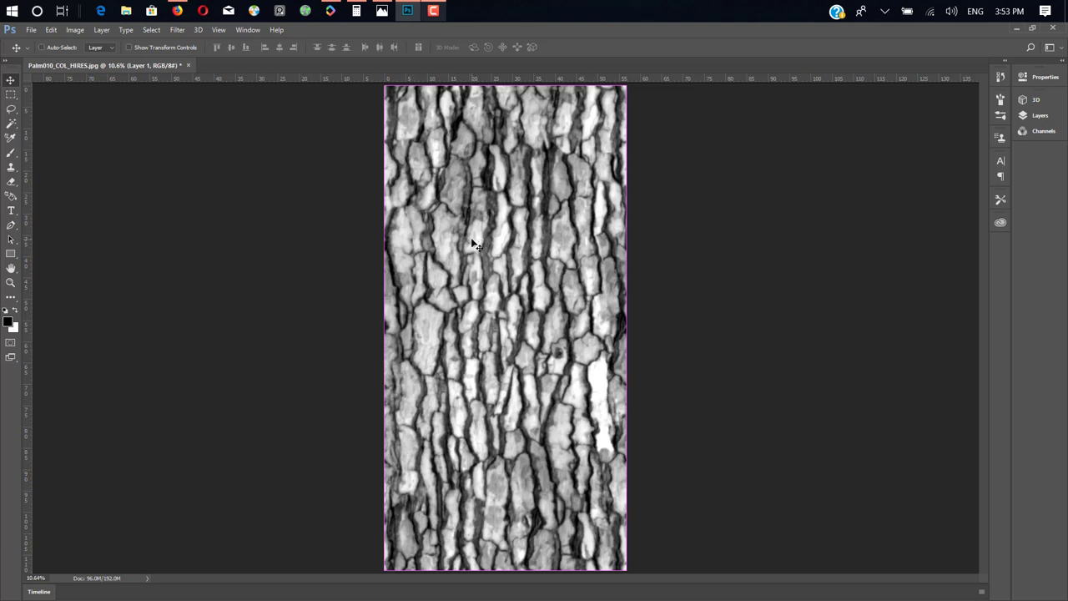
- Apply a Curves adjustment to Layer 1, raising the RGB curve's midtones and adding a lower point at input 99, output 100
right_click(475, 244)
left_click(478, 252)
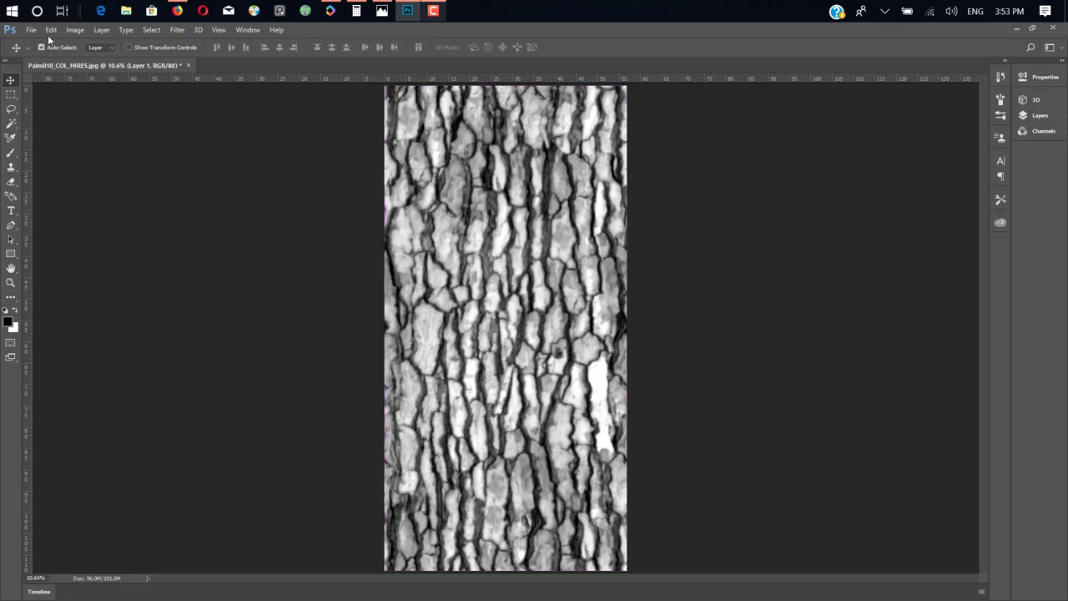
left_click(74, 30)
mouse_move(182, 65)
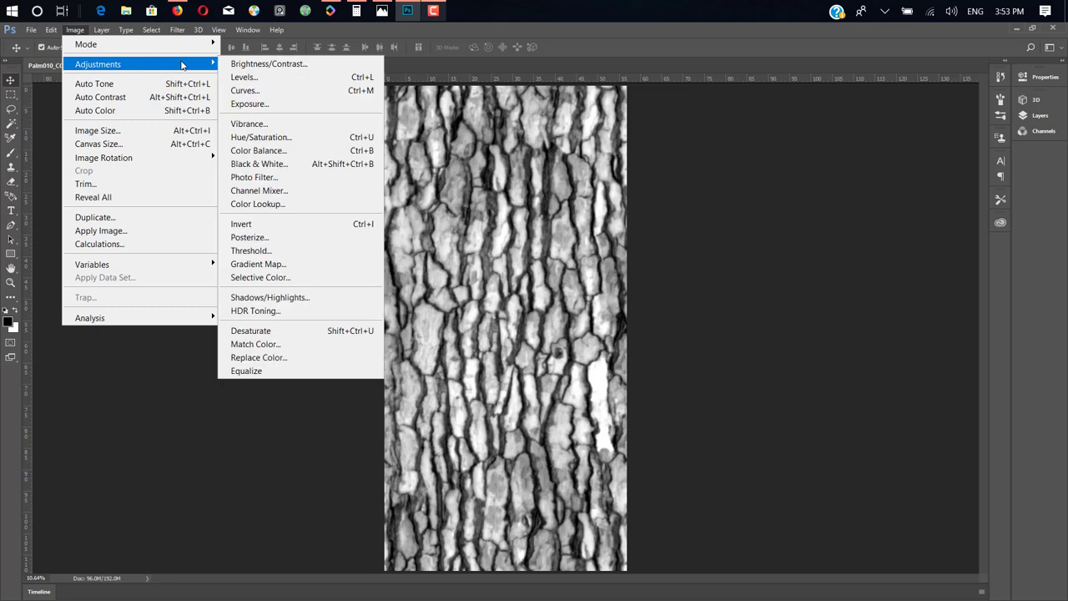
left_click(293, 90)
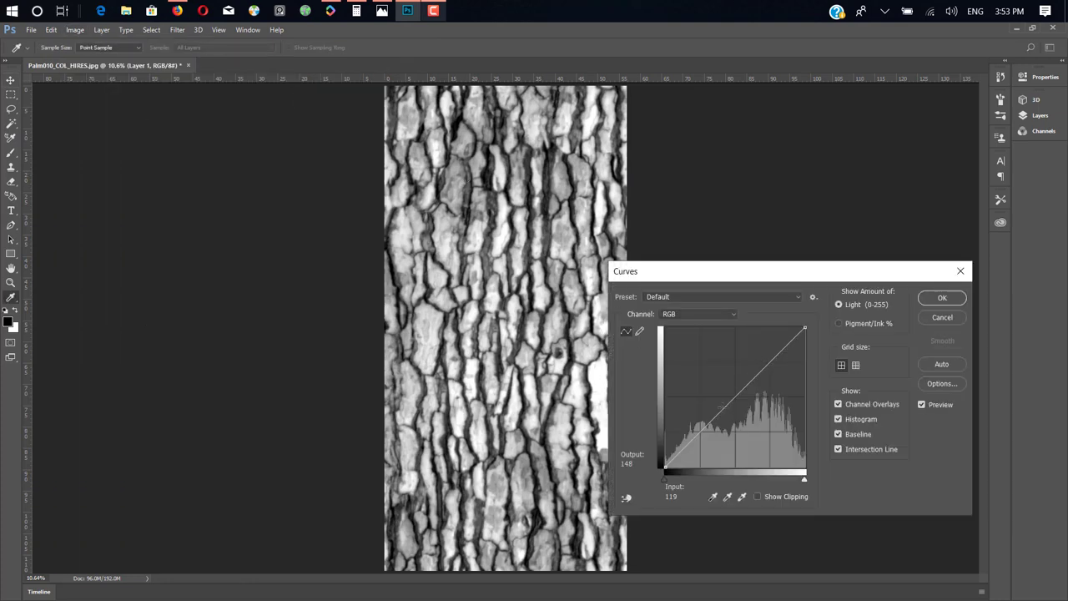
left_click_drag(722, 406, 734, 380)
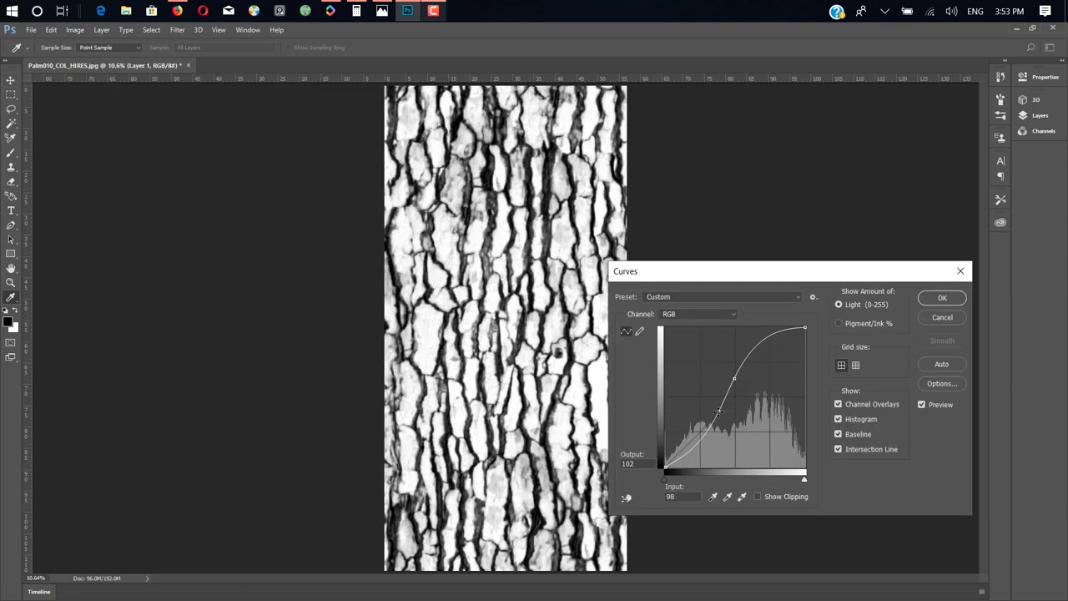
left_click(718, 412)
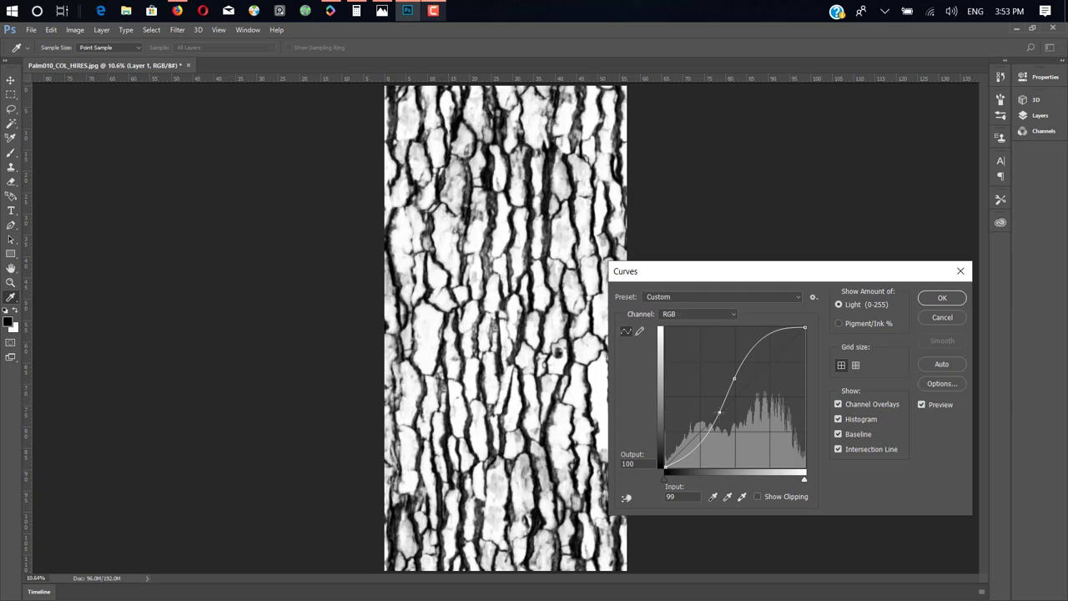
left_click(952, 297)
- Darken the wide groove in the upper middle of the bark with the Burn tool set to Shadows, and enlarge the brush to 150
key("v")
scroll(501, 235, "up", 5)
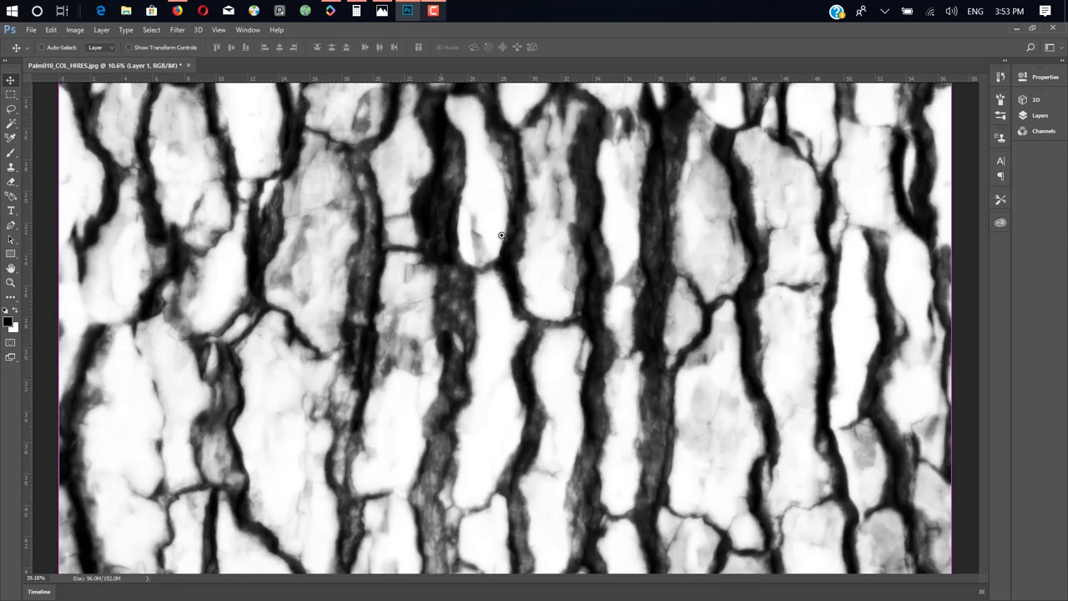
left_click_drag(501, 236, 513, 235)
left_click_drag(347, 279, 546, 276)
left_click_drag(557, 260, 485, 312)
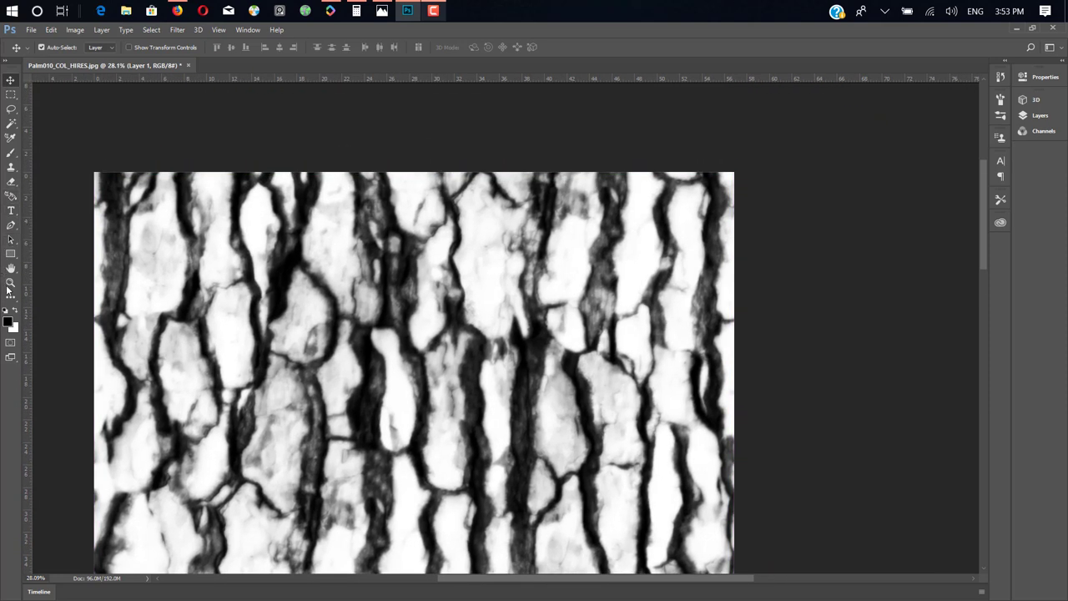
left_click(11, 297)
left_click(10, 298)
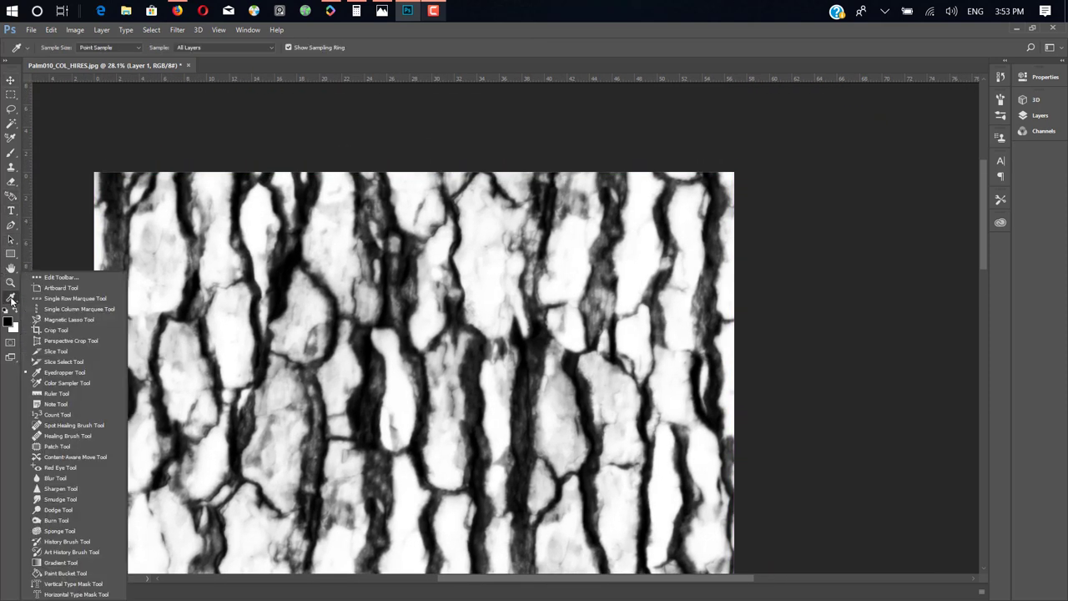
left_click(83, 523)
left_click_drag(249, 399, 379, 311)
left_click(150, 48)
left_click(148, 47)
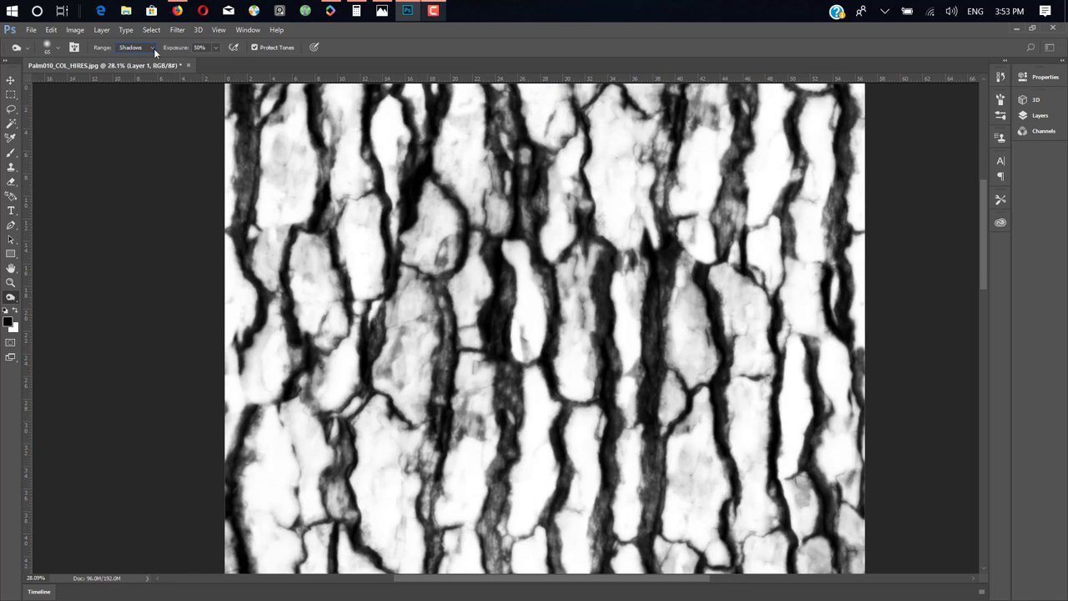
mouse_move(492, 267)
left_mouse_down()
mouse_move(479, 192)
mouse_move(493, 238)
mouse_move(485, 207)
mouse_move(490, 342)
mouse_move(485, 335)
mouse_move(467, 467)
mouse_move(472, 524)
left_mouse_up()
key("bracketright")
key("bracketright")
key("bracketright")
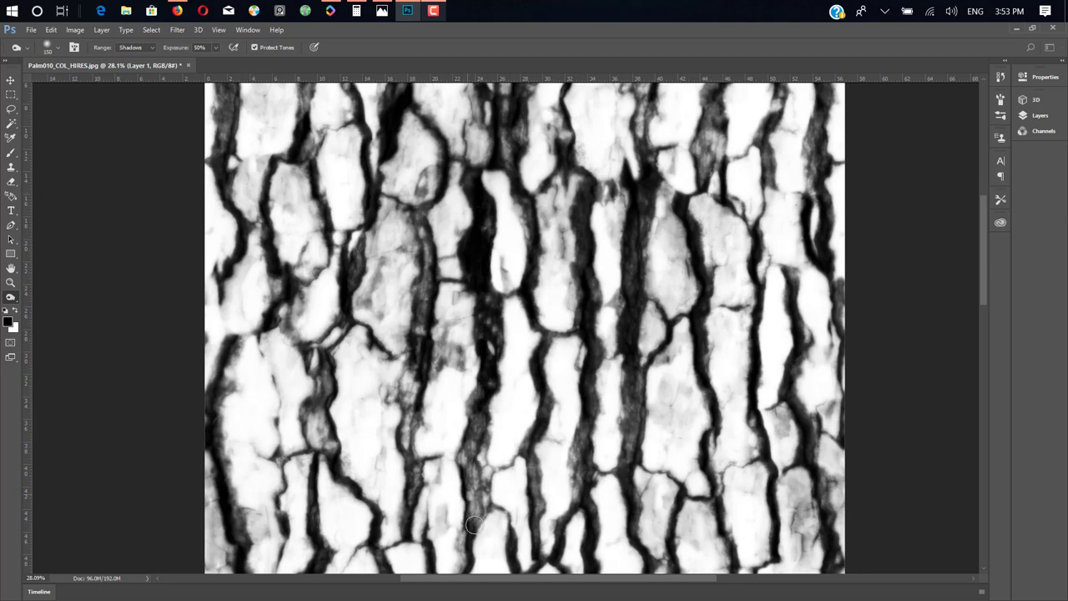
- Burn the grey grooves farther down the middle of the bark with the size 150 brush, then return to the Move tool
left_click_drag(508, 461, 451, 262)
left_click_drag(481, 307, 478, 332)
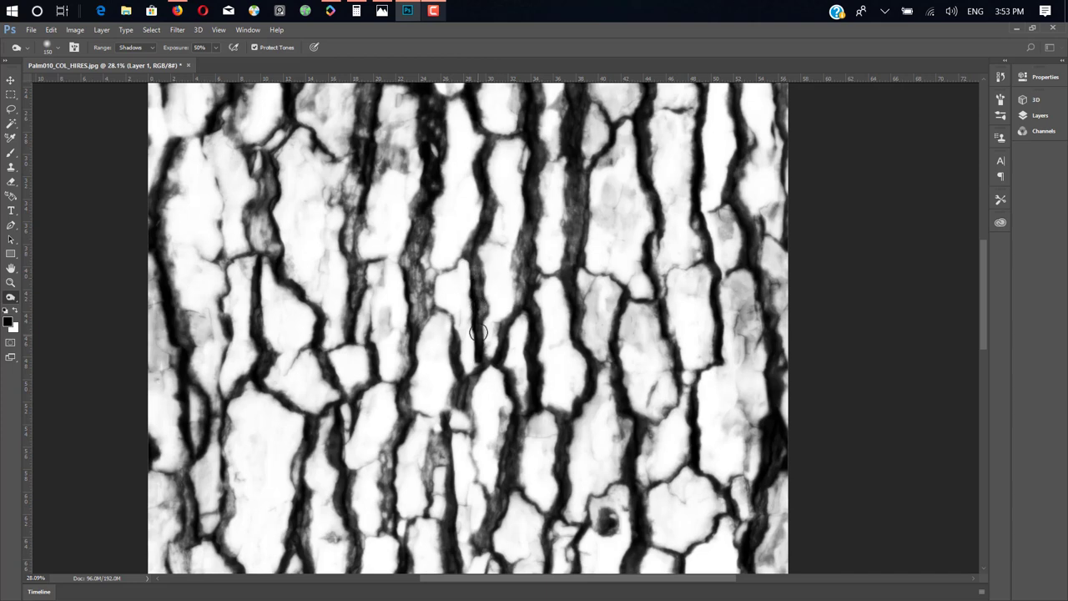
left_click_drag(455, 376, 472, 399)
left_click_drag(508, 434, 492, 506)
left_click_drag(440, 450, 435, 463)
scroll(435, 464, "down", 5)
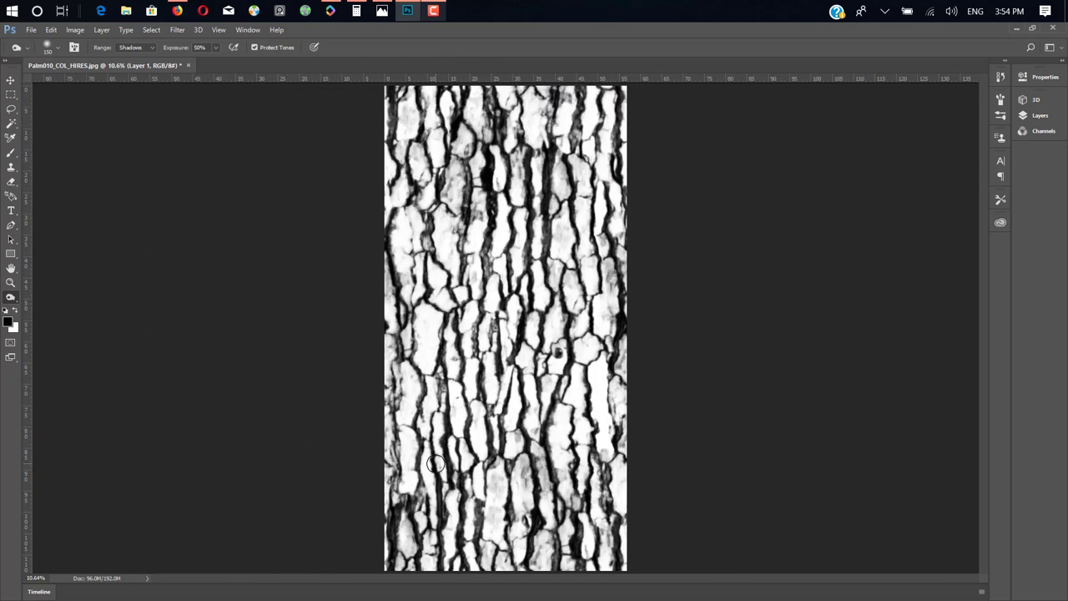
left_click(10, 80)
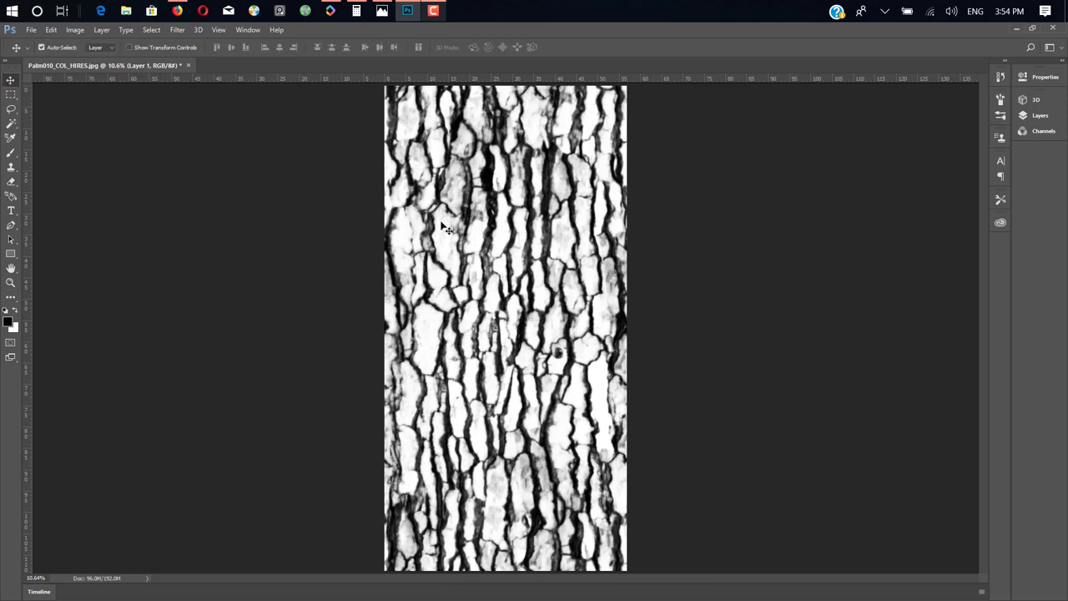
- Save the high-contrast image as a JPEG named displacement map in the Texture folder, accepting the default JPEG options
key("ctrl+shift+s")
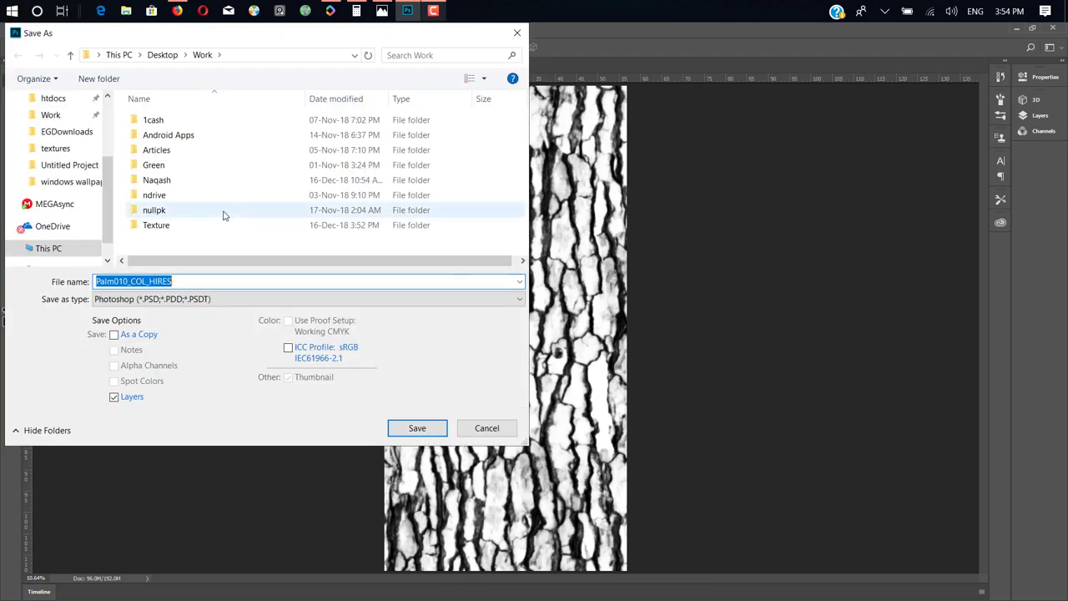
left_click(213, 230)
double_click(212, 227)
left_click(167, 299)
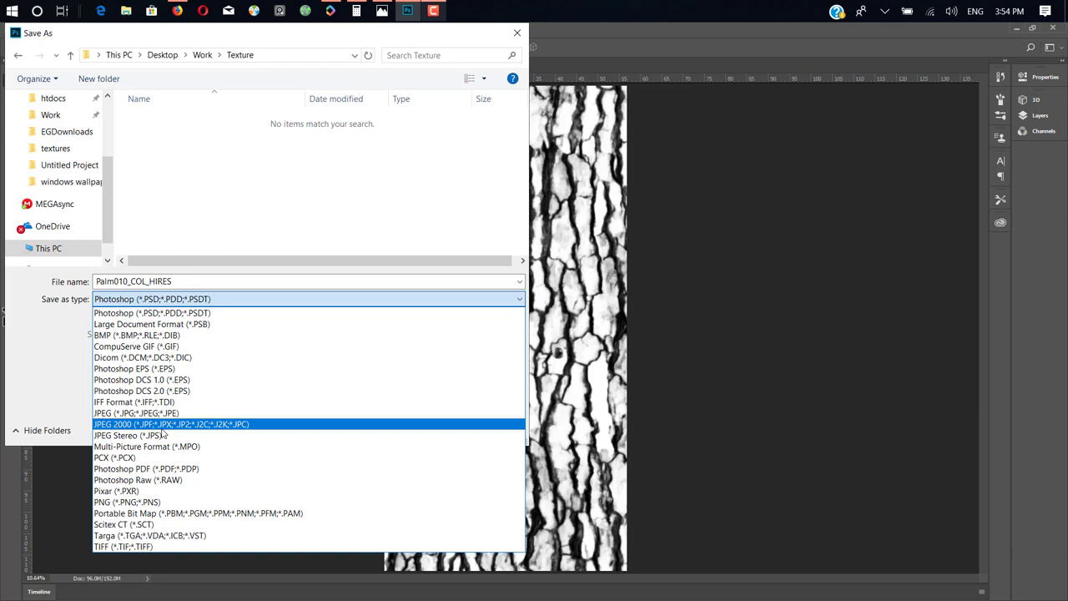
left_click(166, 405)
double_click(115, 282)
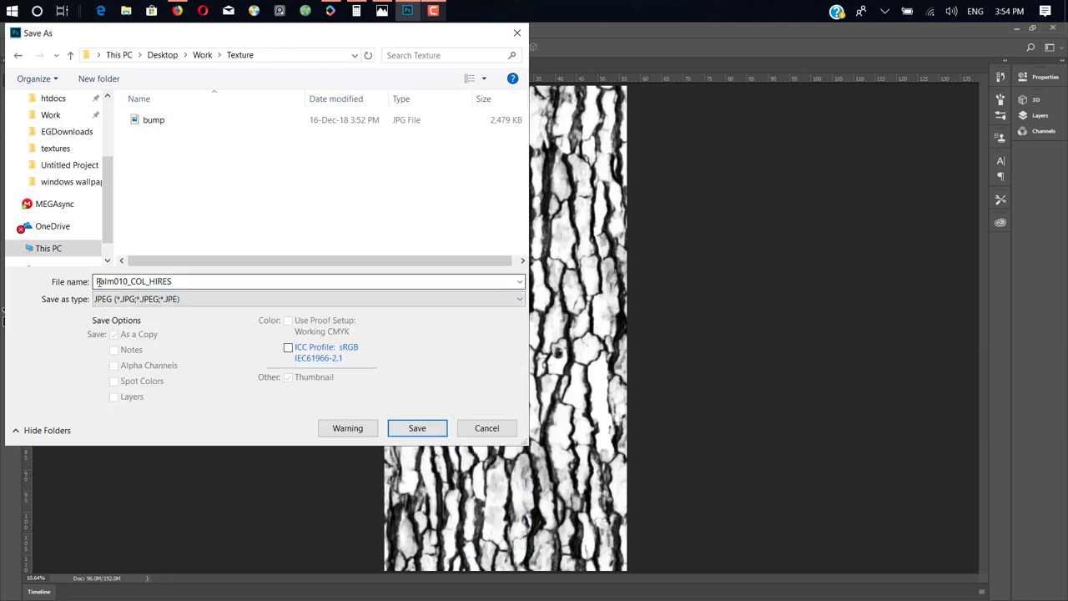
type("disp")
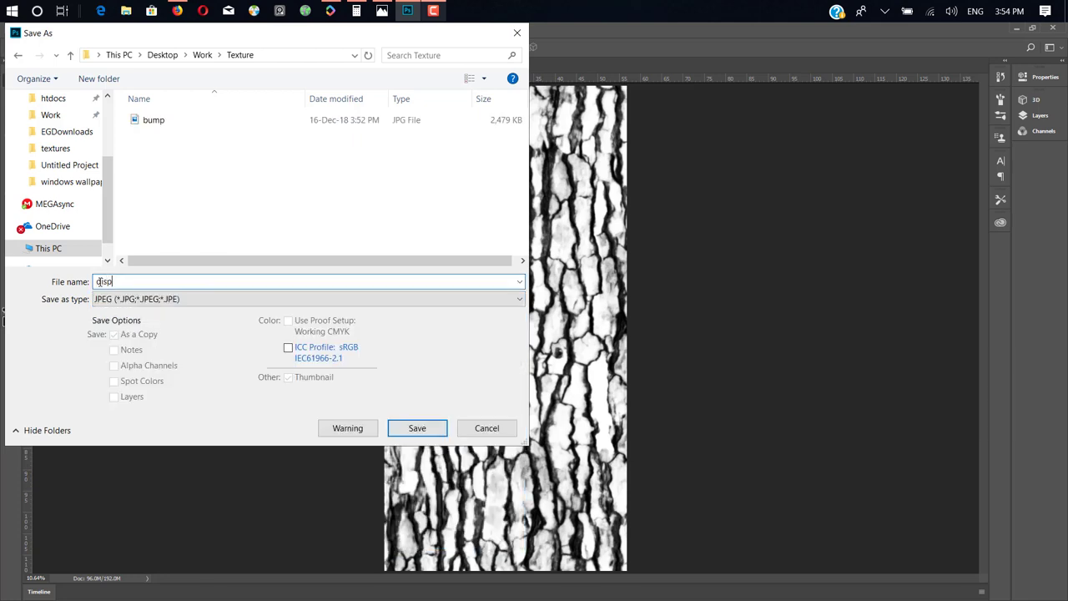
type("lacement map")
key("Return")
key("Return")
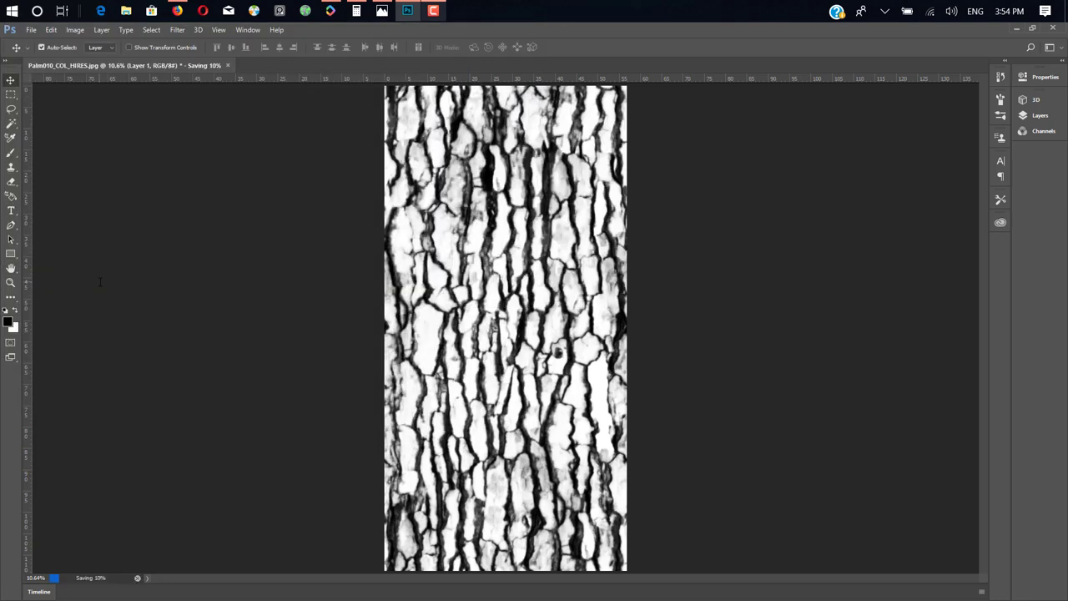
- Duplicate the color Background layer and delete the black-and-white Layer 1
left_click(1039, 115)
left_click(887, 163)
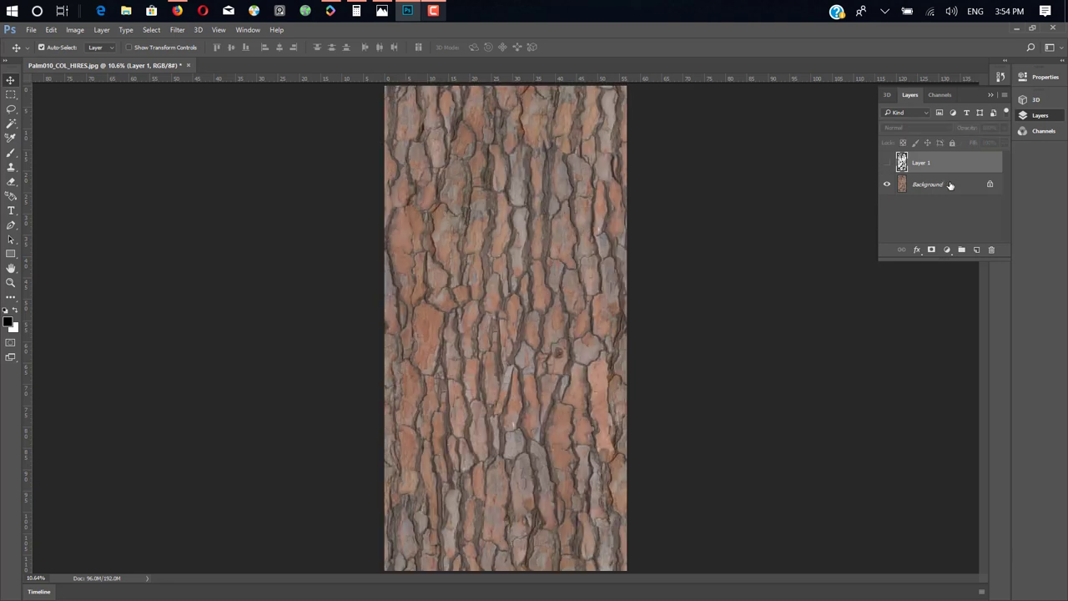
left_click(948, 193)
key("ctrl+j")
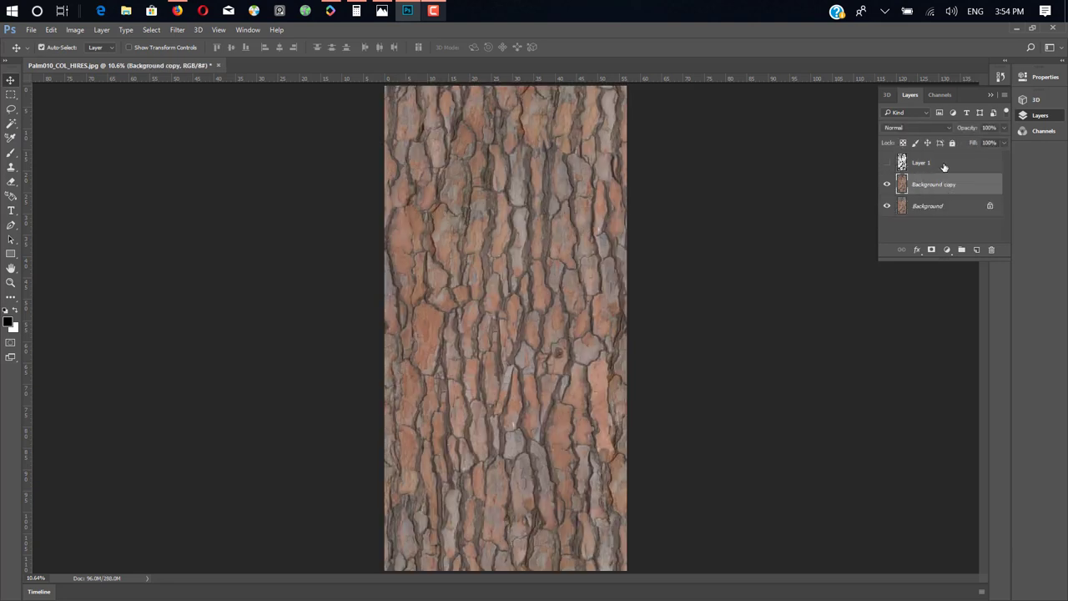
left_click_drag(943, 166, 991, 248)
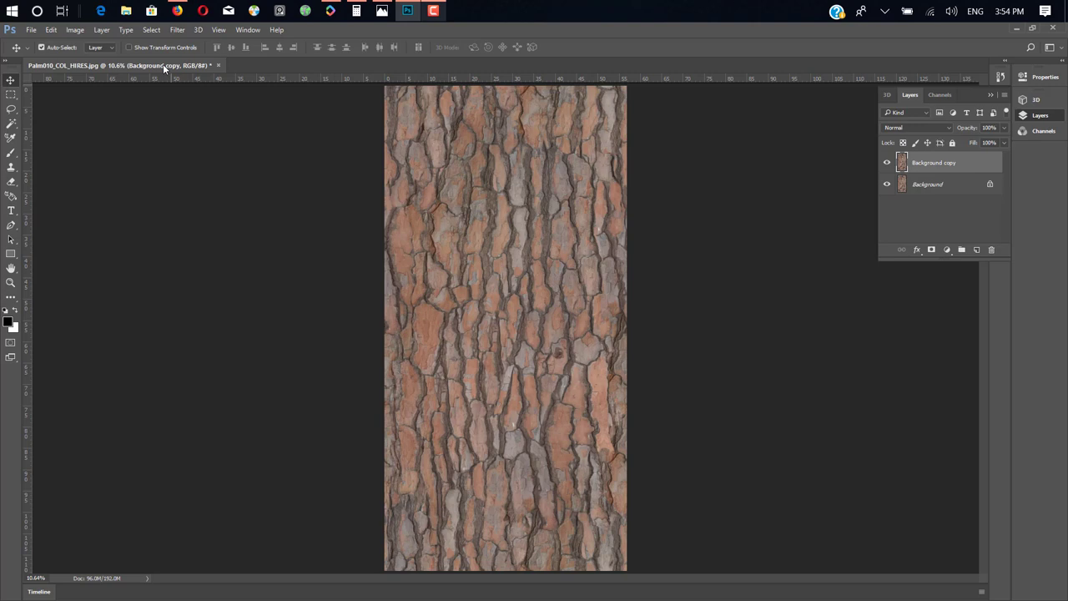
- Generate a normal map from the Background copy with Invert Height turned off
left_click(177, 31)
mouse_move(292, 172)
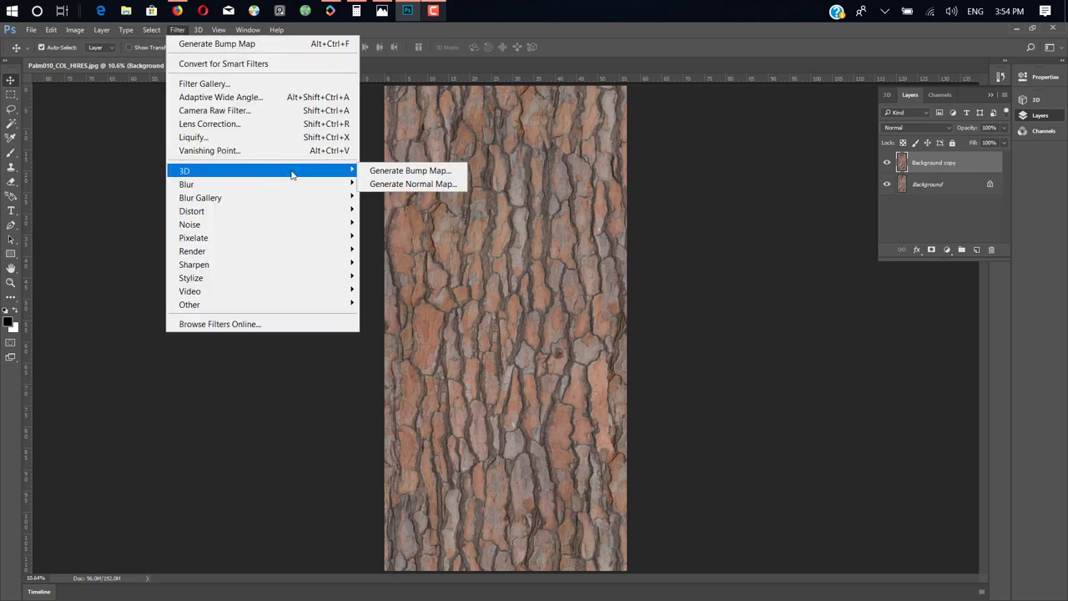
left_click(417, 184)
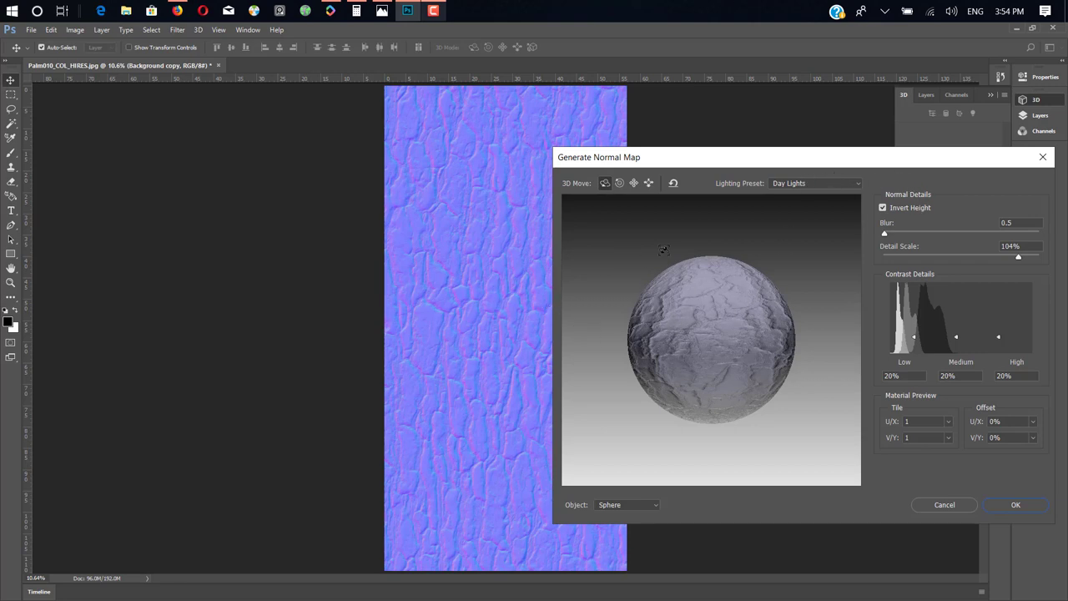
left_click(884, 212)
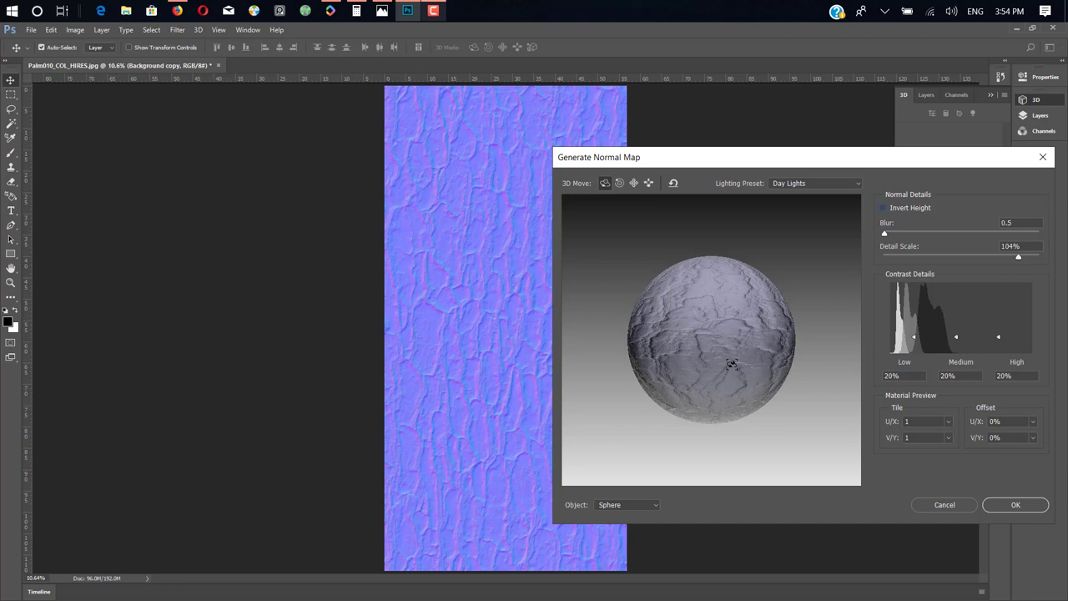
left_click(1016, 505)
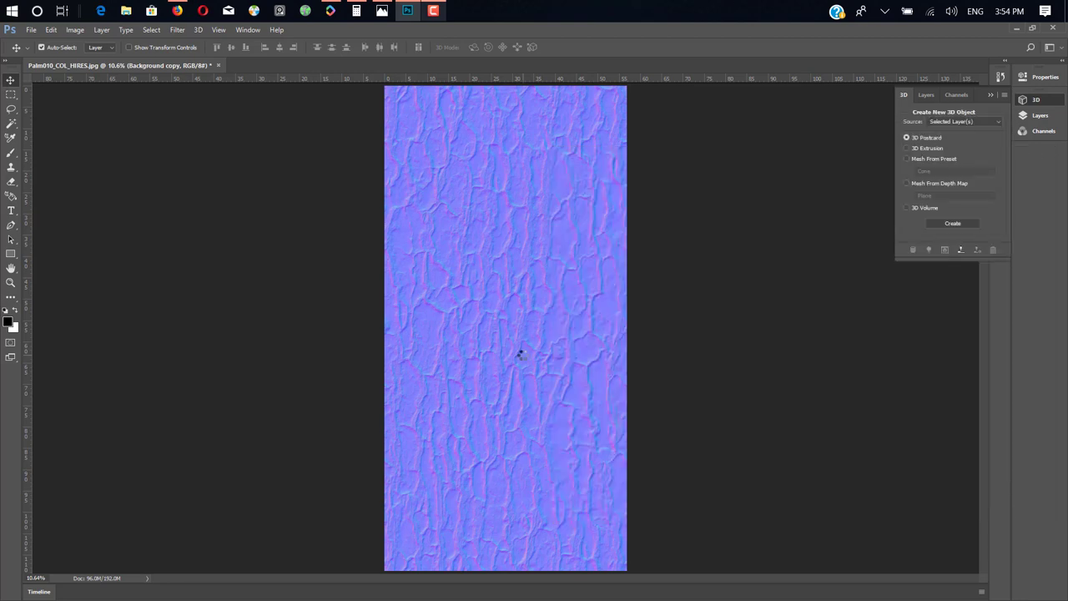
key("ctrl+shift+s")
double_click(203, 225)
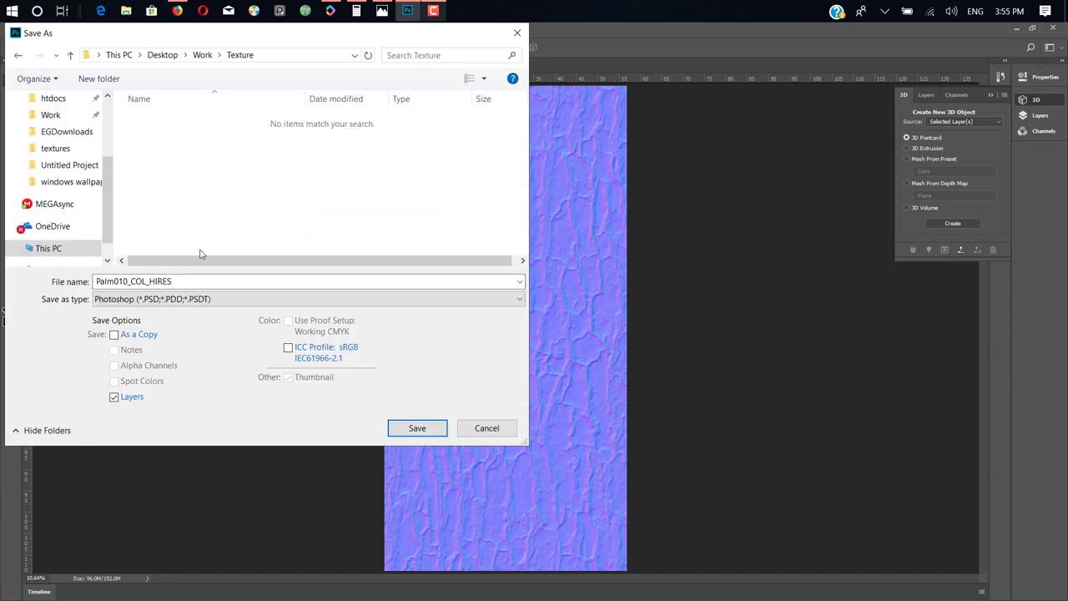
double_click(203, 283)
type("Normal")
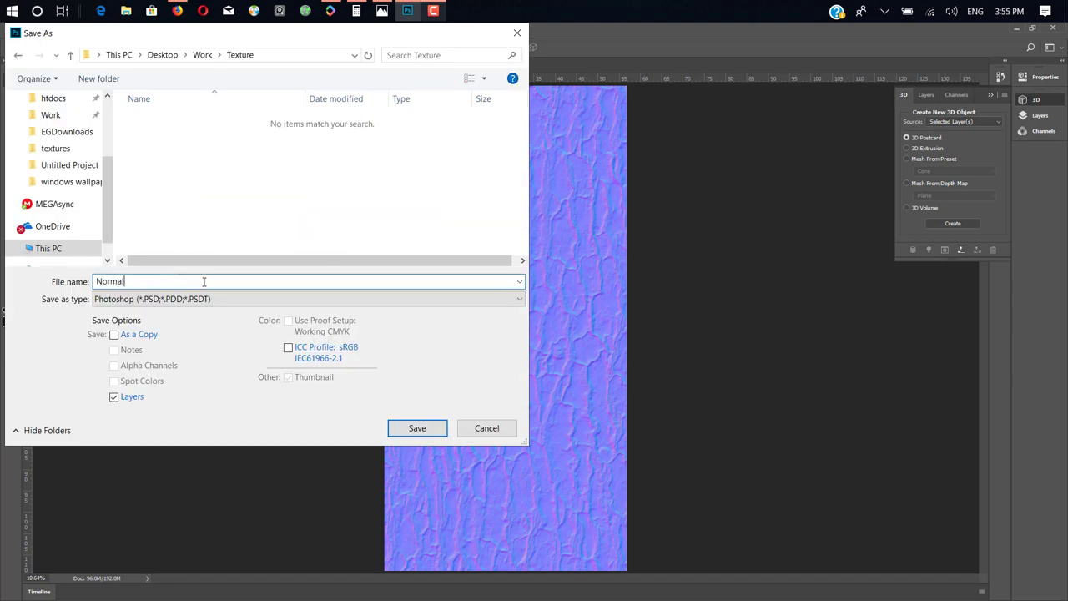
key("Return")
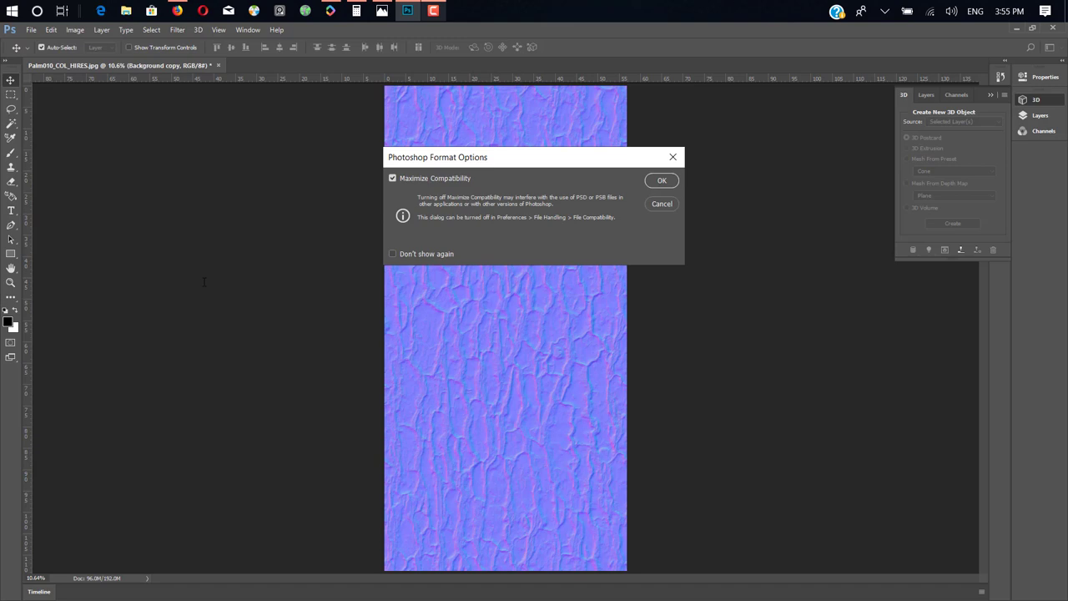
key("Return")
- Save the normal map as a JPEG named Normal in the Texture folder, accepting the default options
key("ctrl+shift+s")
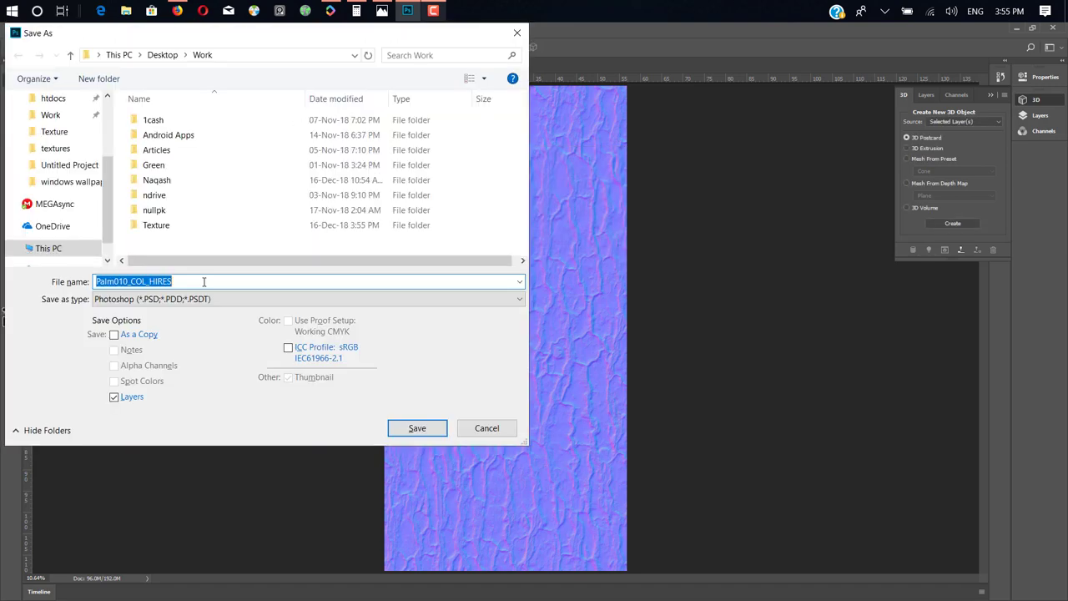
double_click(205, 226)
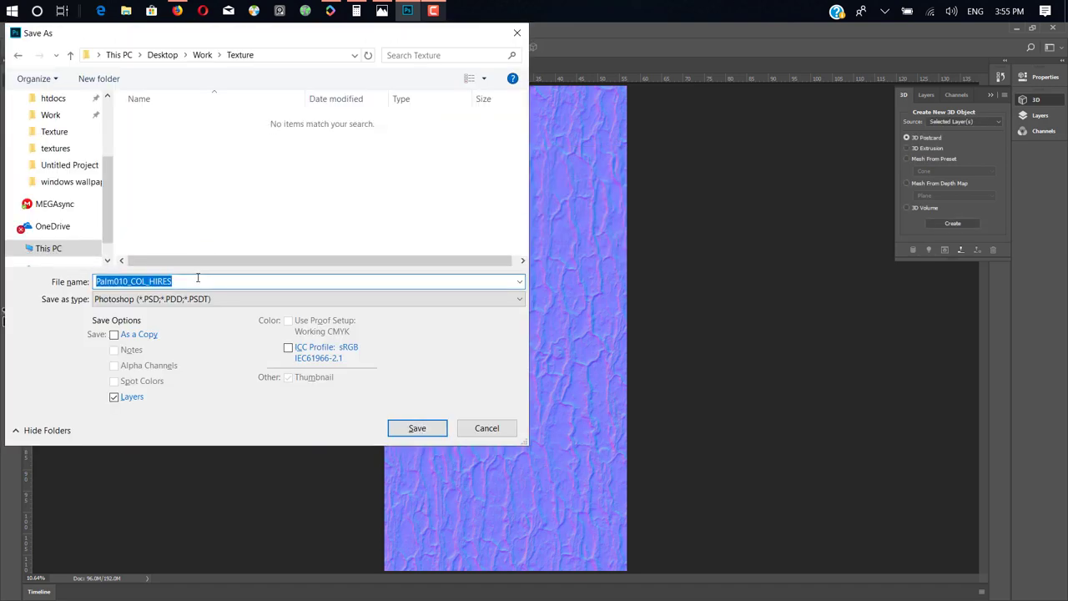
type("Normal")
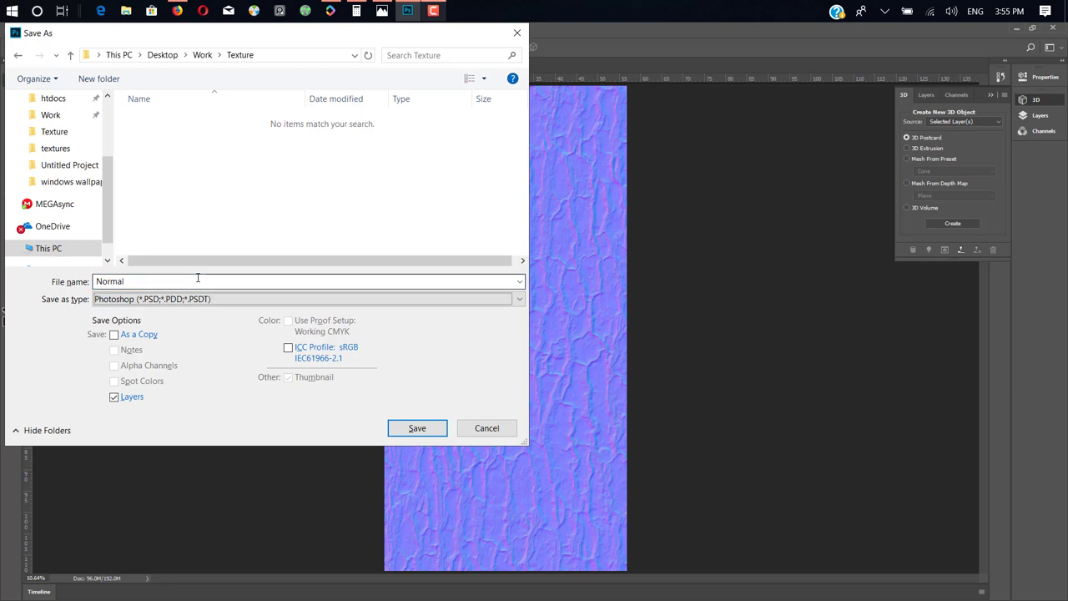
key("Return")
key("Return")
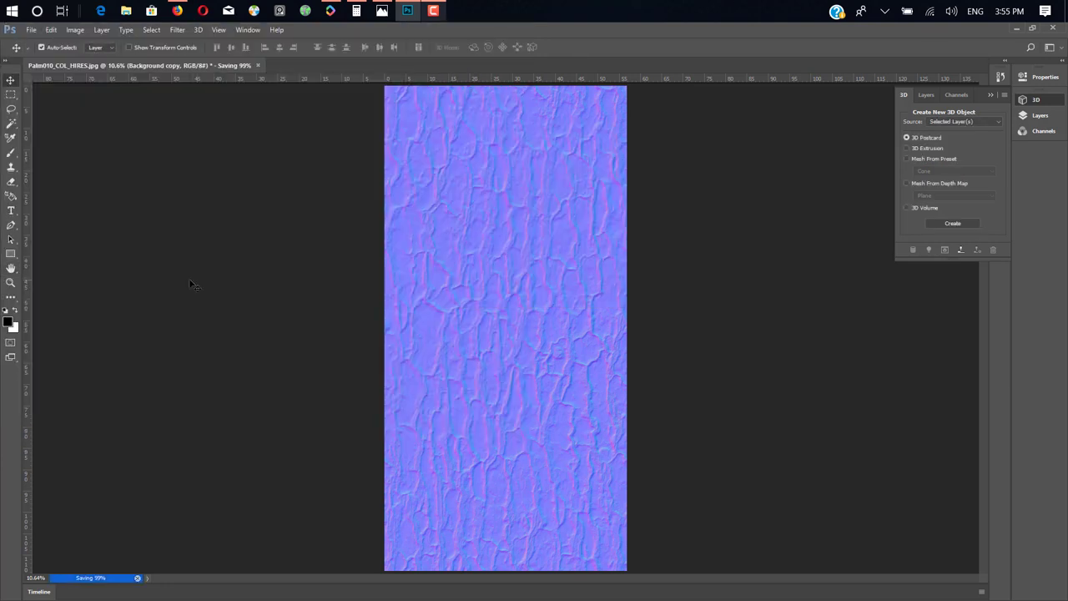
- Switch to CINEMA 4D with an empty project
left_click(1052, 27)
left_click(538, 242)
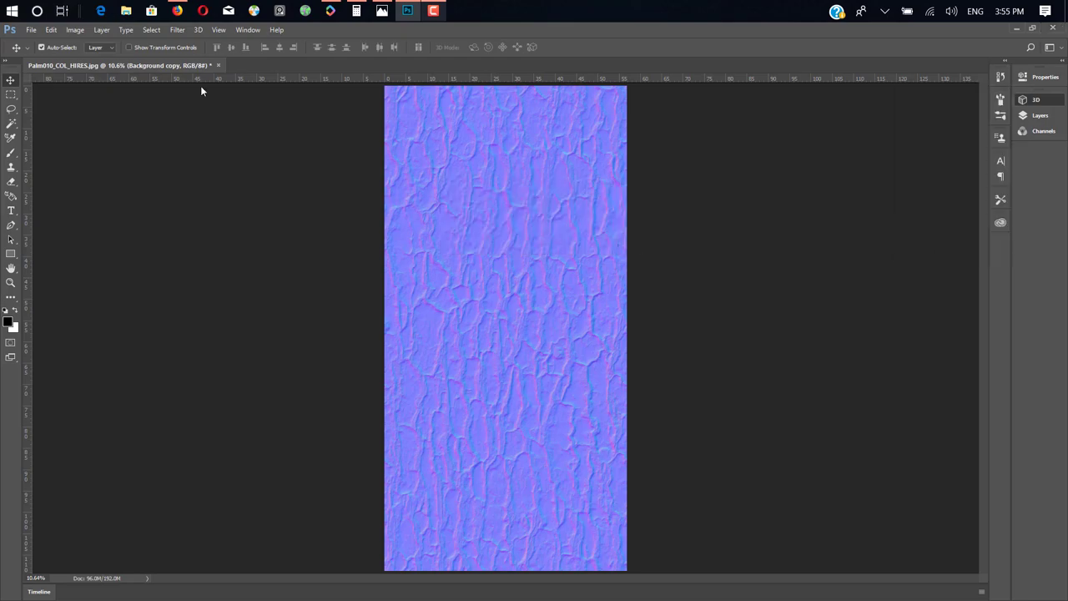
key("super")
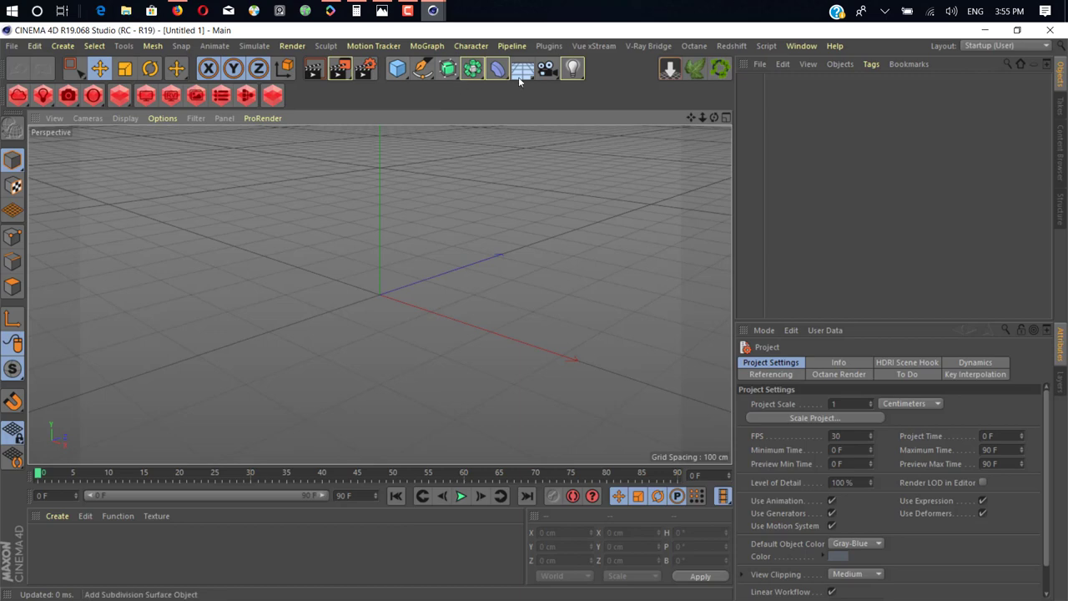
- Add a plane to the scene and narrow its width to about 102 cm
left_click_drag(404, 72, 524, 113)
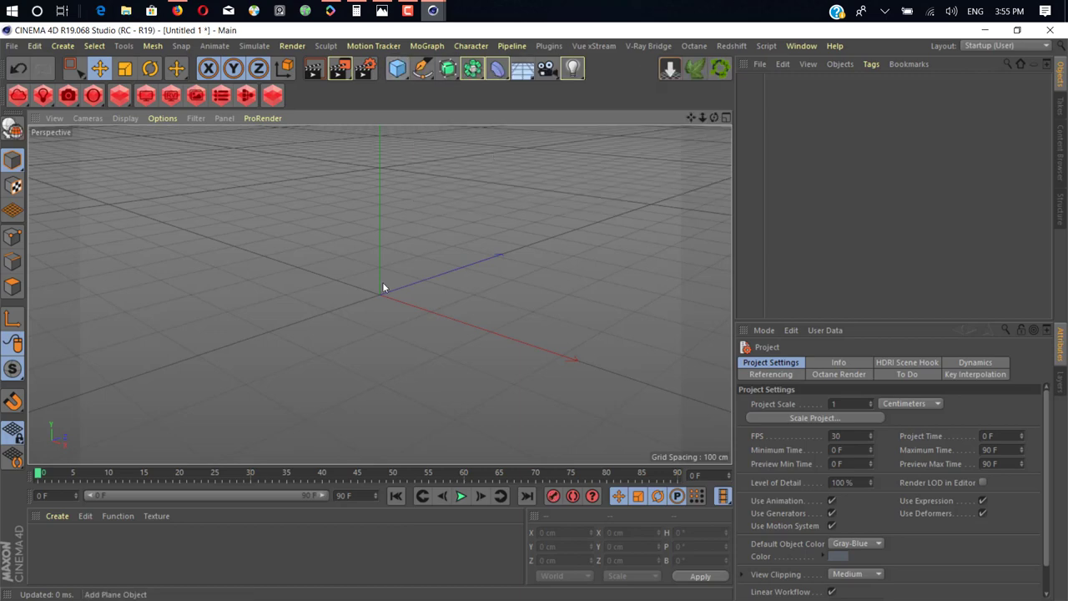
left_click_drag(340, 258, 421, 352, "alt")
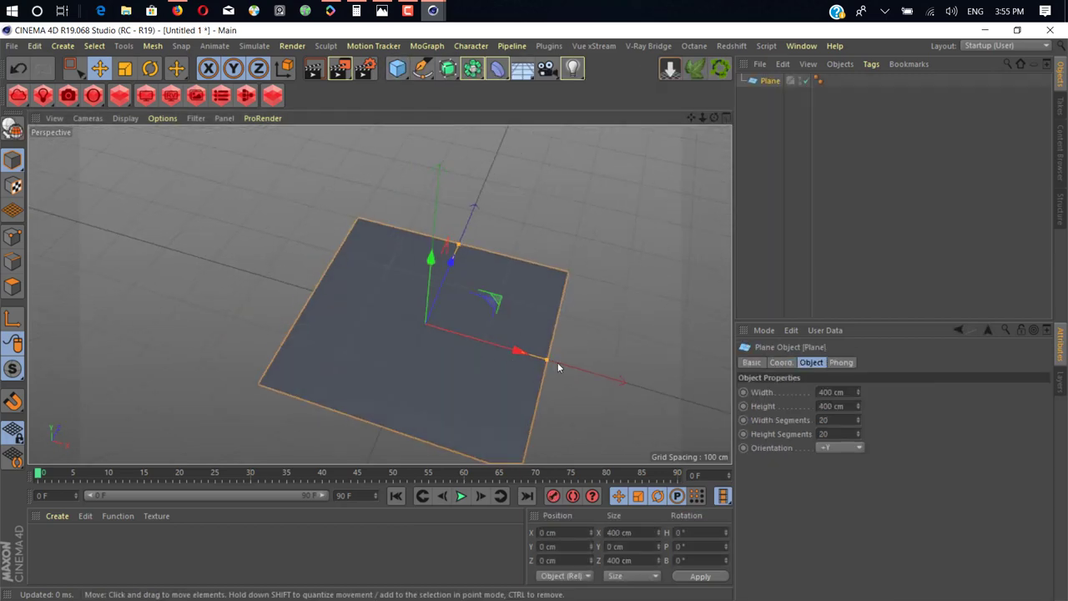
left_click_drag(541, 359, 460, 322)
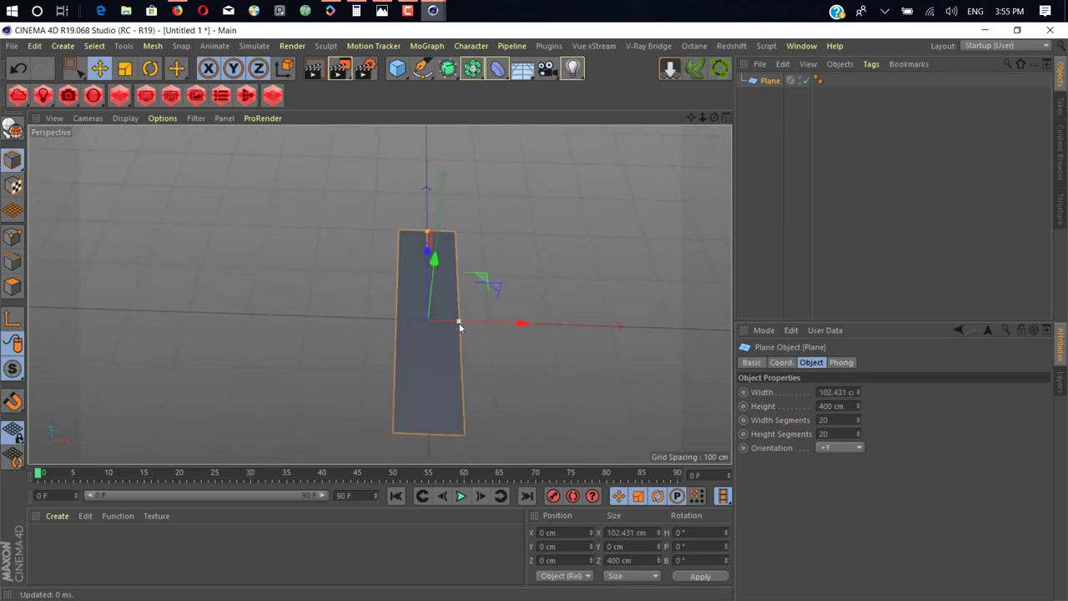
- Create a material for the plane and load Palm010_COL_HIRES.jpg as its color texture without copying the image to the project
double_click(51, 554)
left_click_drag(50, 554, 446, 365)
double_click(47, 553)
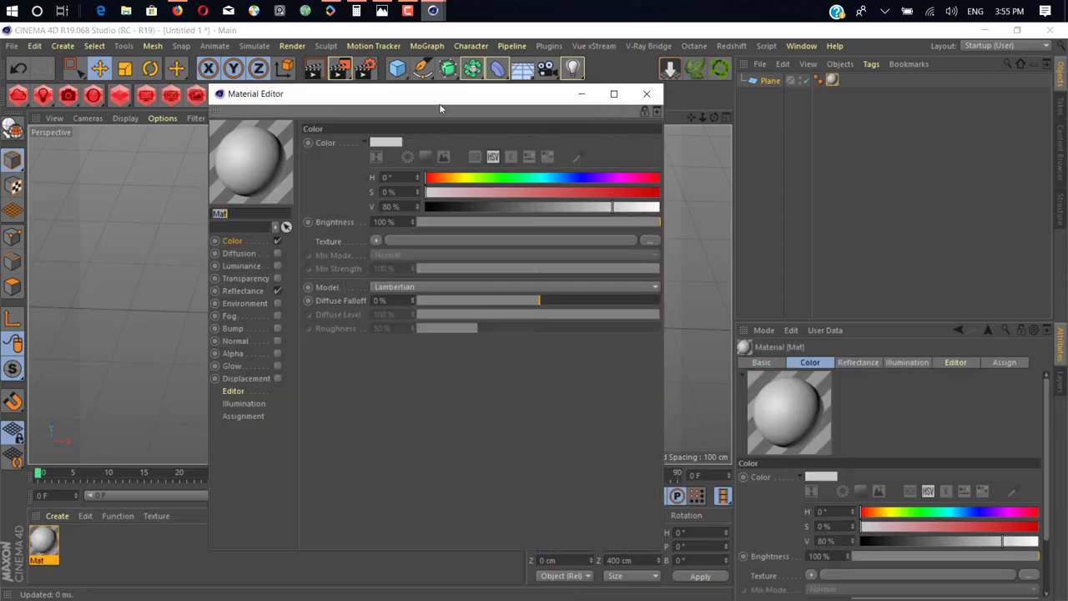
left_click_drag(458, 99, 825, 67)
left_click(1022, 209)
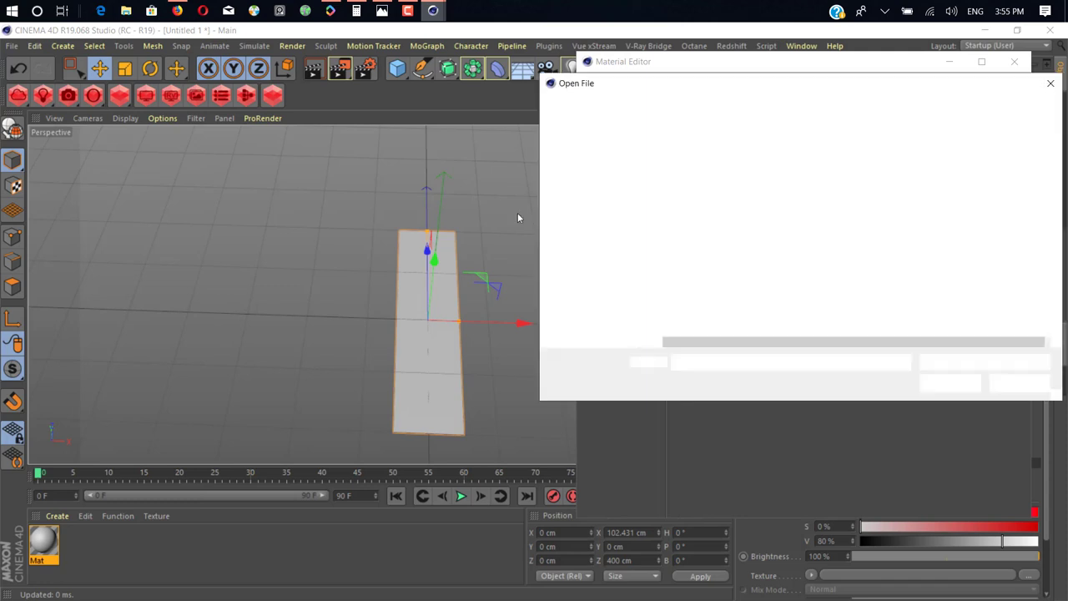
double_click(717, 285)
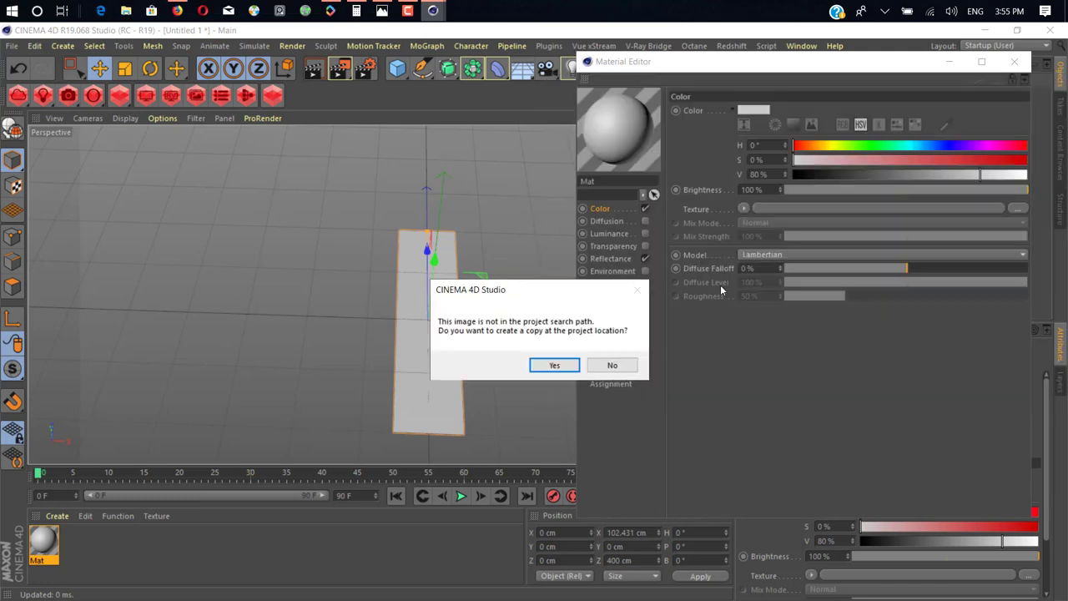
left_click(627, 369)
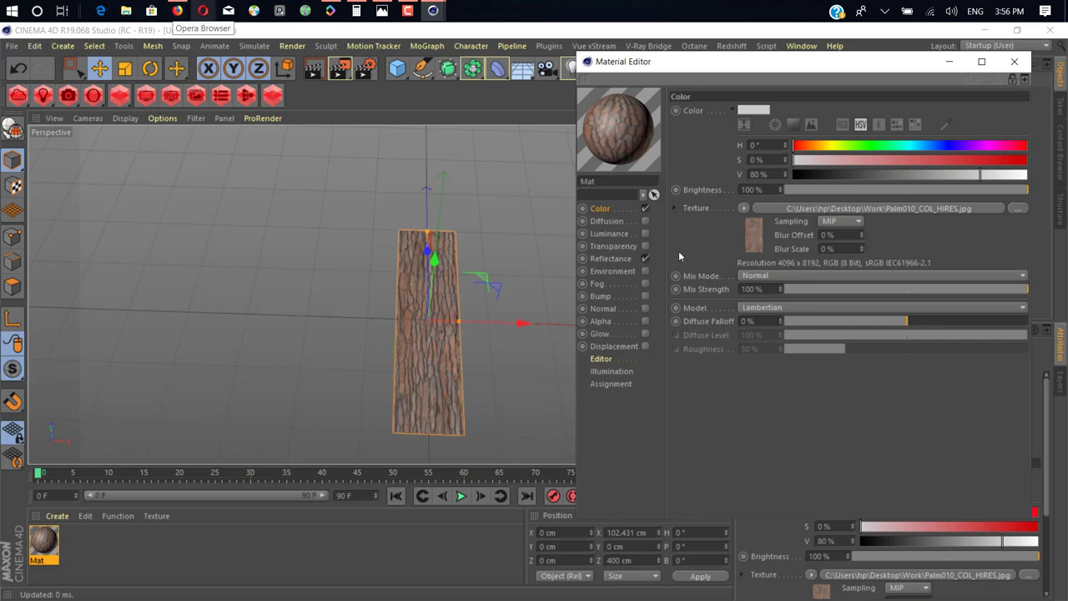
- Turn off the material's Reflectance channel
left_click(645, 259)
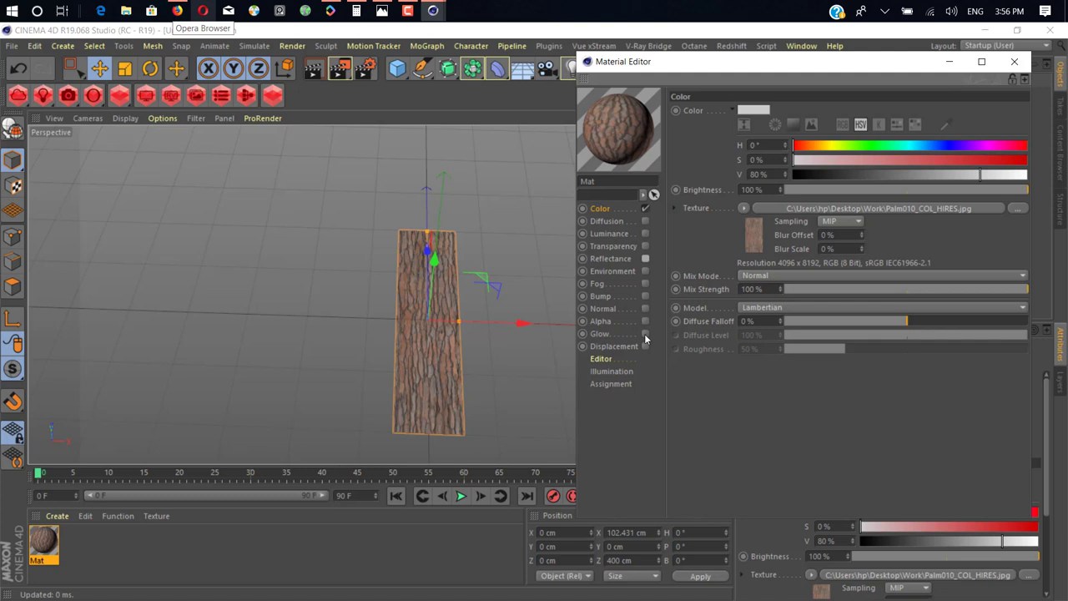
left_click(644, 259)
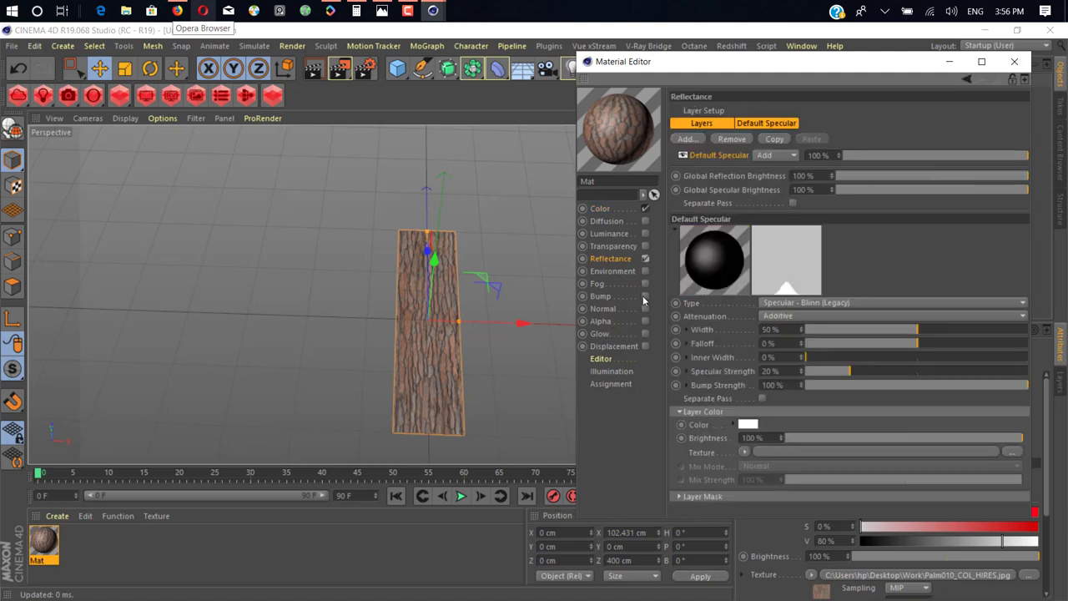
left_click(644, 259)
- Enable the material's Normal channel and load Normal.jpg from the Texture folder without copying it to the project
left_click(645, 308)
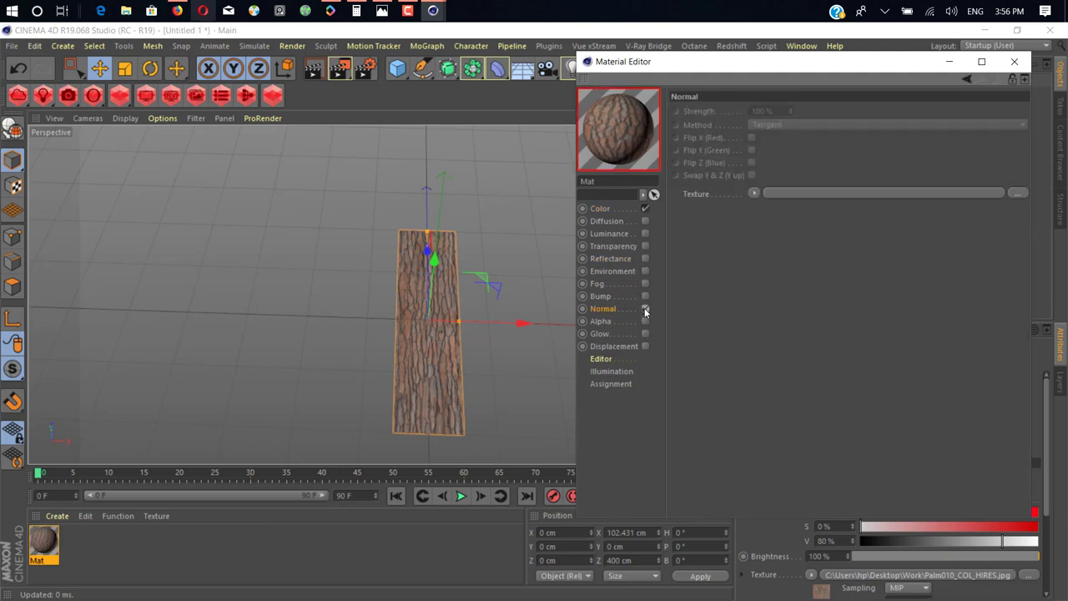
left_click(778, 196)
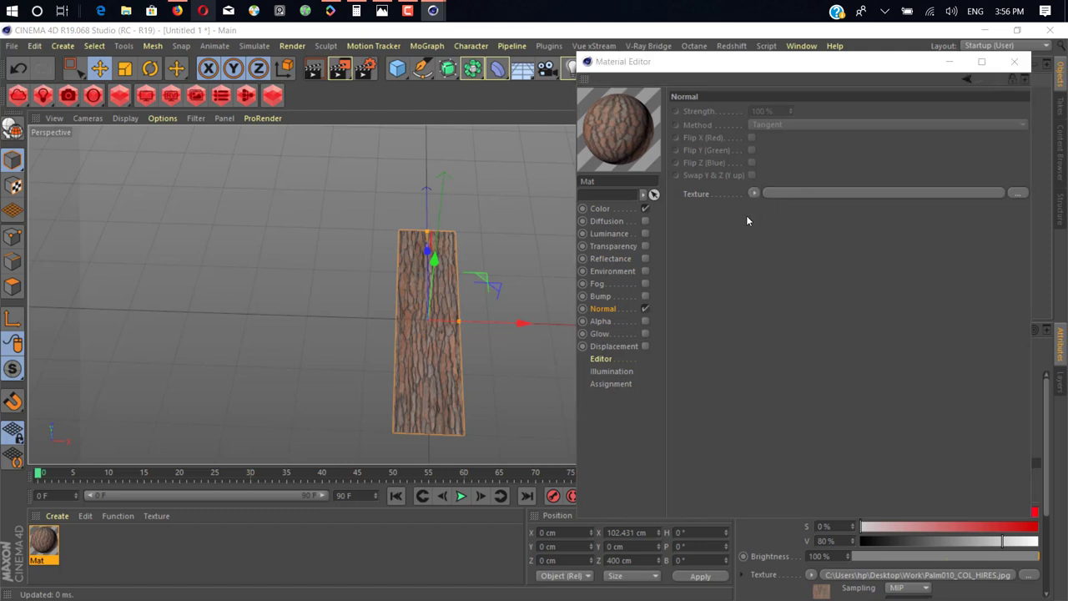
double_click(716, 268)
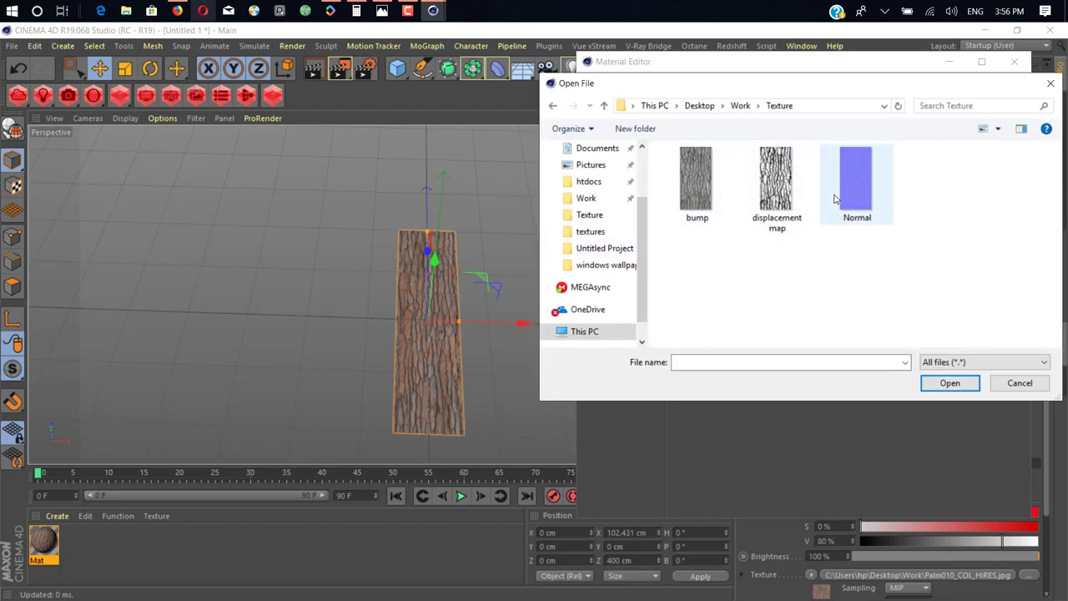
double_click(856, 179)
left_click(609, 364)
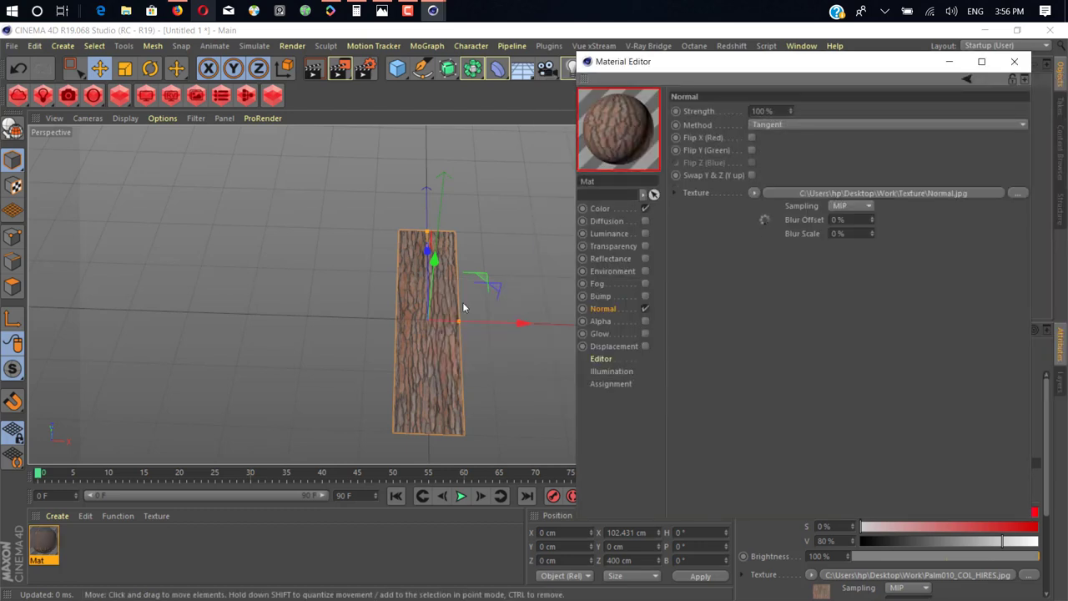
- Widen the bark plane to about 122 cm
scroll(448, 317, "up", 2)
scroll(438, 315, "up", 2)
scroll(434, 312, "up", 5)
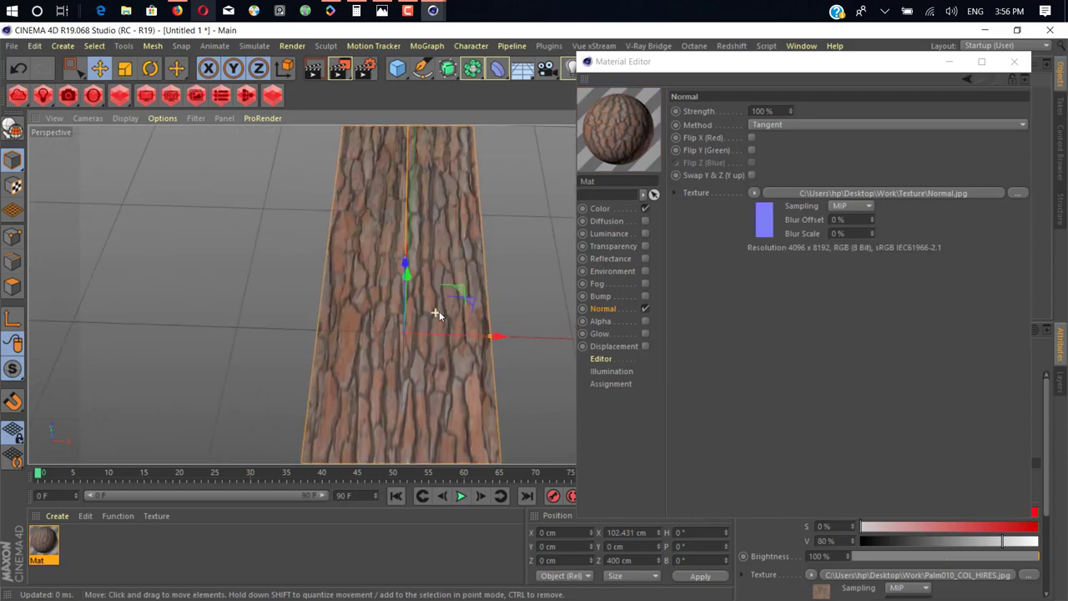
left_click_drag(366, 285, 408, 284)
scroll(352, 373, "down", 8)
scroll(351, 375, "up", 8)
left_click_drag(361, 404, 437, 409)
- Compare the bark plane's shading with the Normal channel off and on
left_click(645, 309)
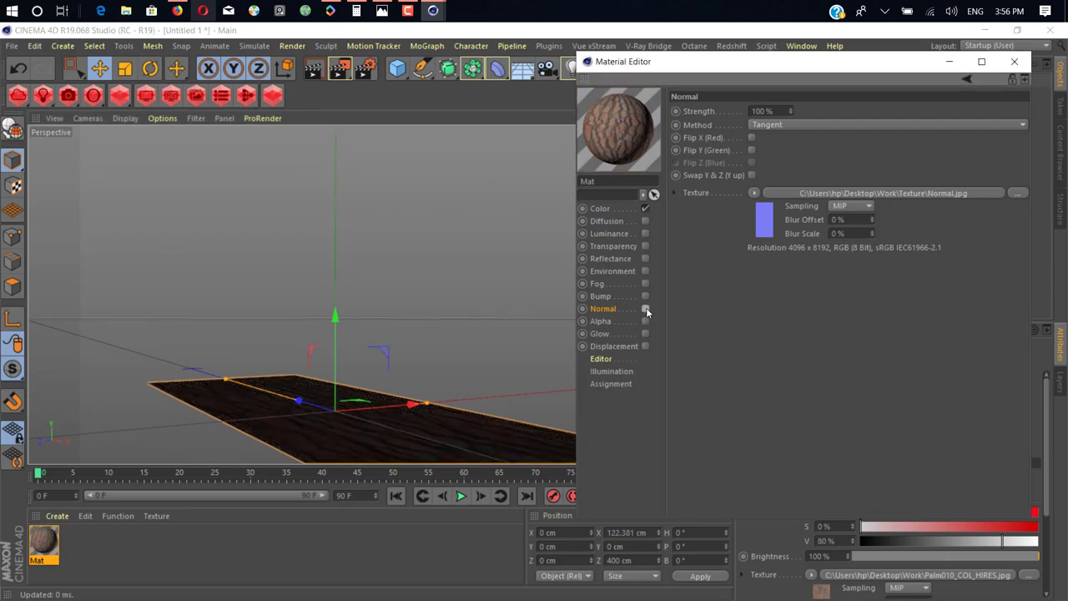
left_click(645, 309)
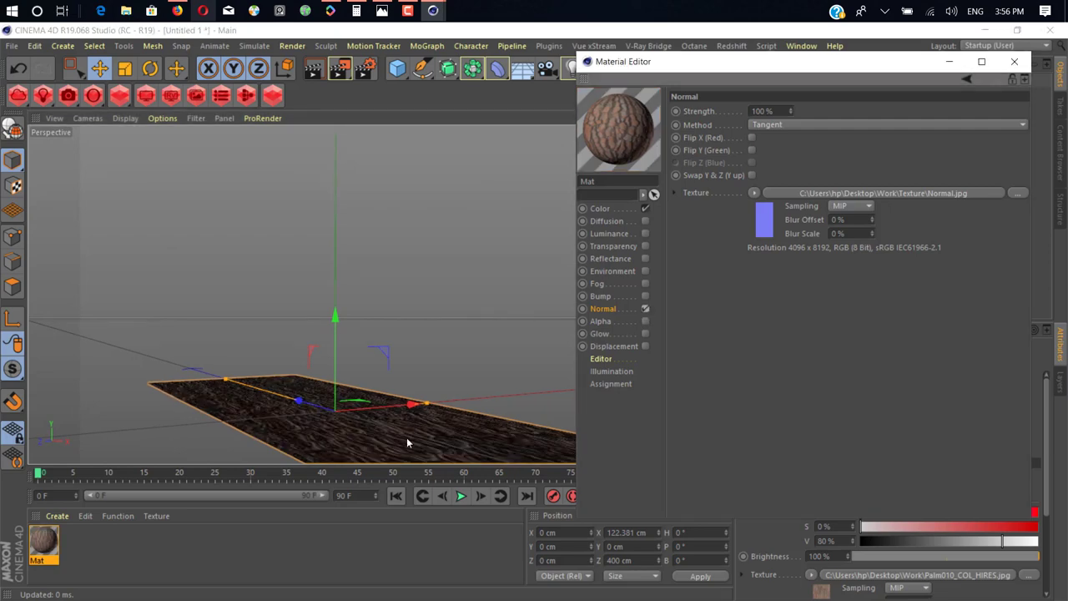
left_click_drag(406, 437, 433, 421)
- Enable the material's Bump channel and load bump.jpg from the Texture folder
left_click(643, 297)
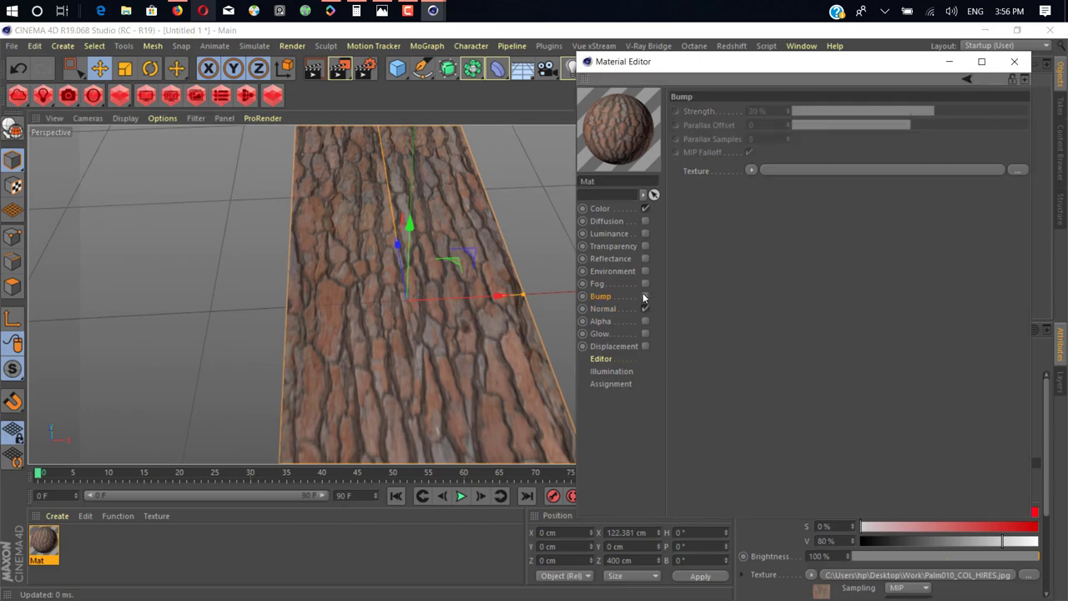
left_click(776, 171)
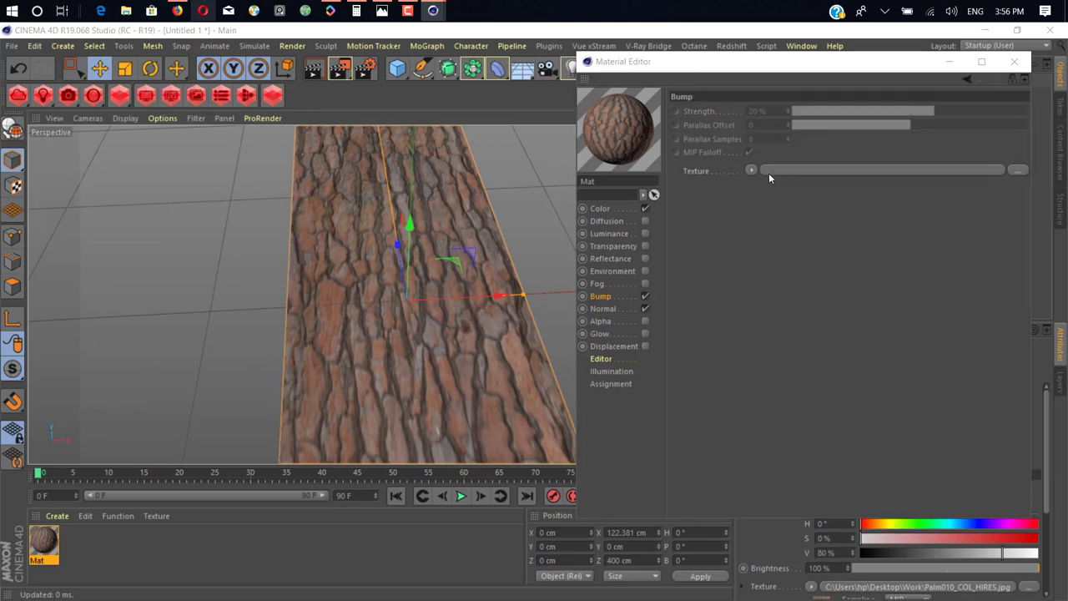
double_click(762, 213)
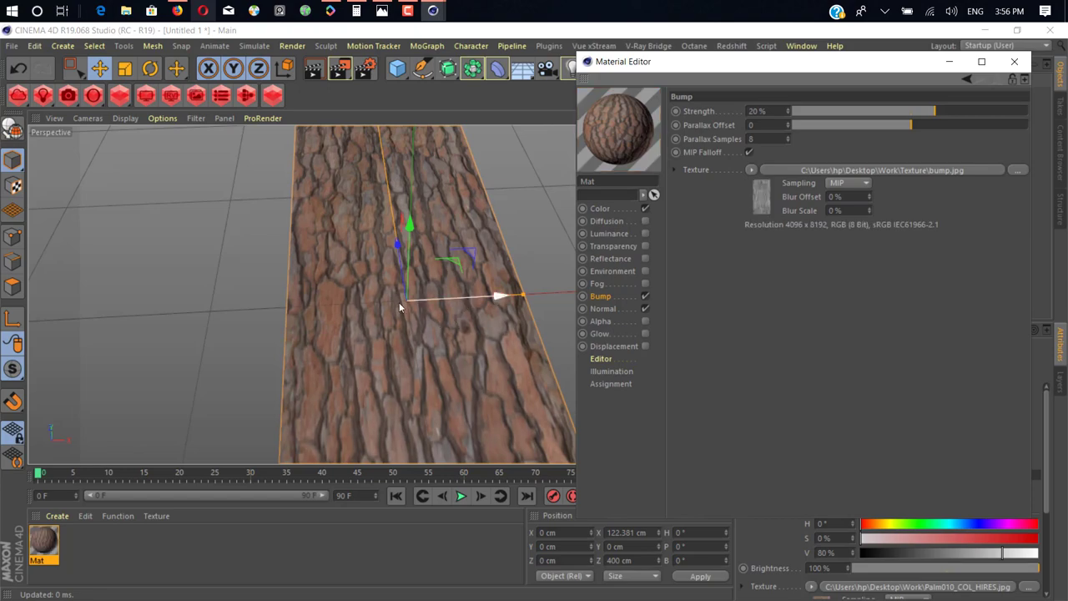
- Compare the bump and normal effects on the bark, leaving the Bump channel off and the Normal channel on
left_click_drag(399, 302, 454, 301)
left_click(645, 309)
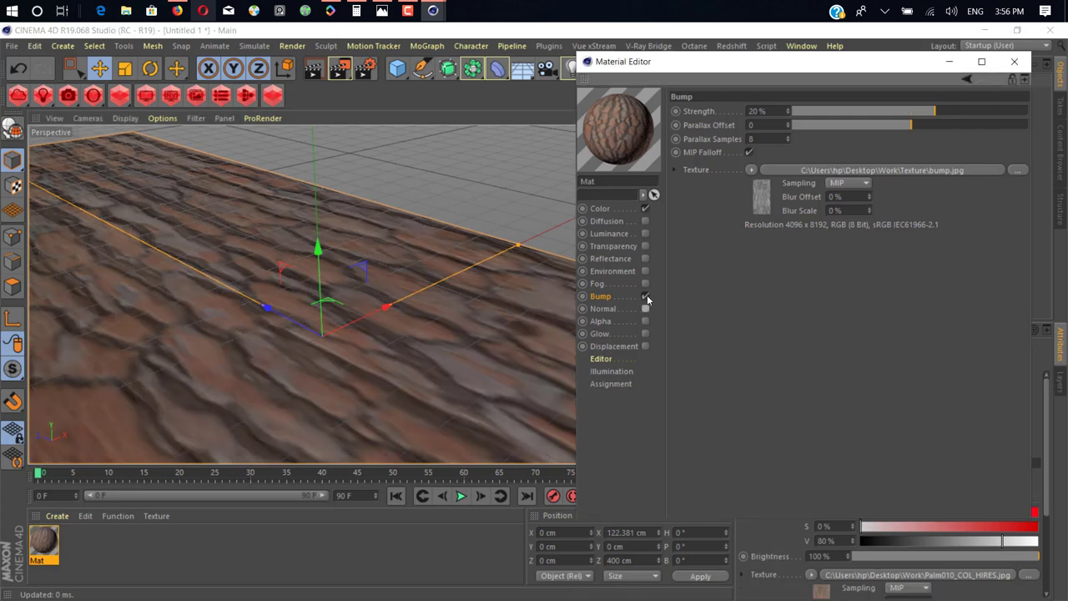
left_click(644, 296)
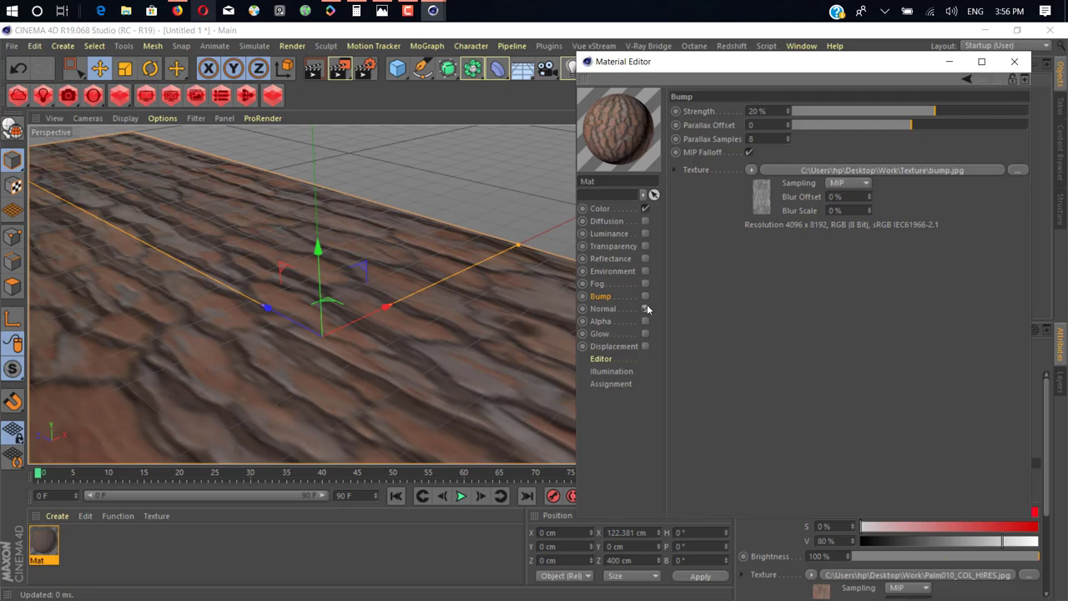
left_click(645, 308)
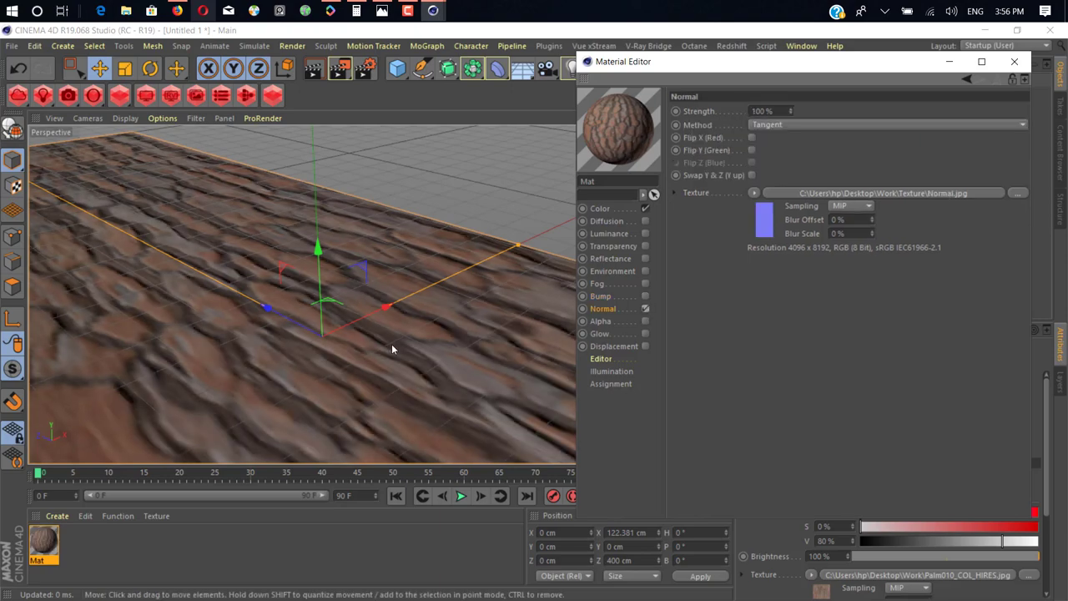
left_click_drag(516, 332, 356, 385)
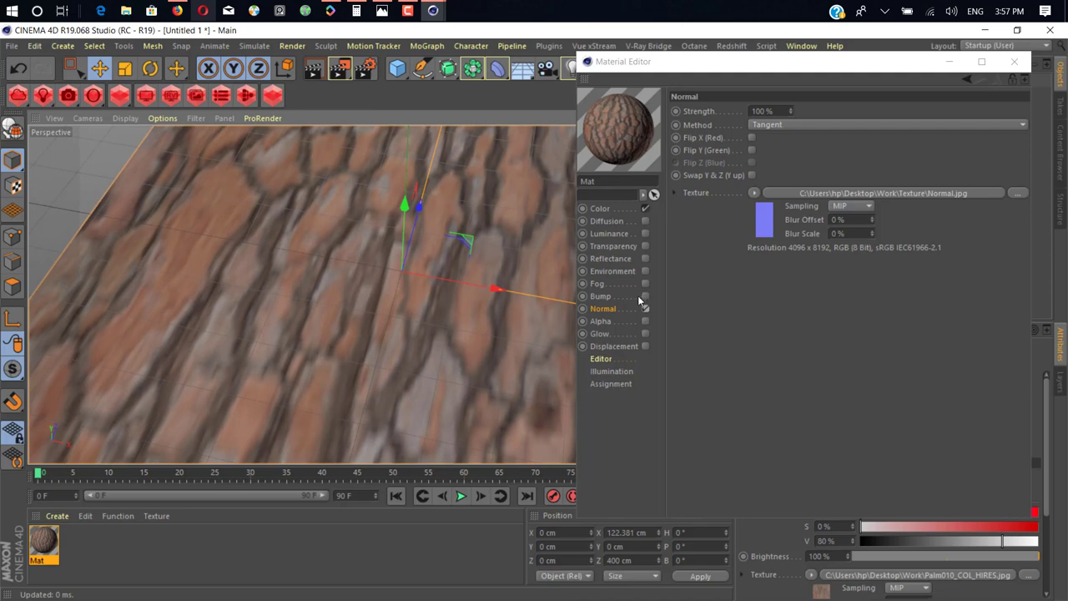
left_click_drag(515, 345, 496, 354)
- Enable the material's Displacement channel and load the displacement map image from the Texture folder
left_click_drag(661, 78, 695, 120)
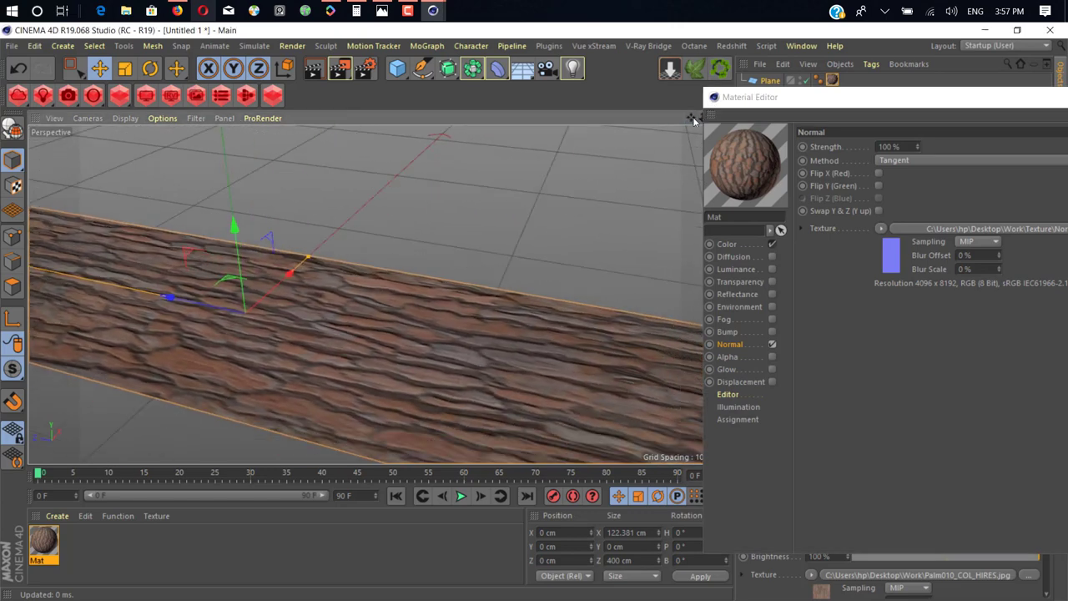
mouse_move(693, 119)
left_mouse_down()
mouse_move(746, 89)
mouse_move(703, 117)
mouse_move(714, 118)
mouse_move(690, 119)
left_mouse_up()
left_click_drag(418, 226, 372, 205)
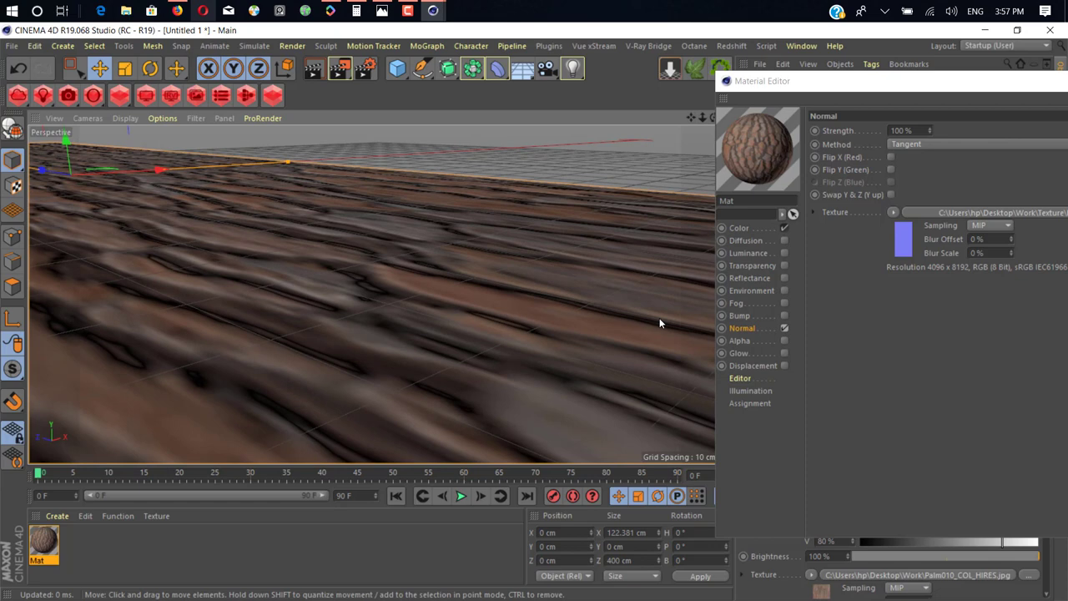
left_click(783, 367)
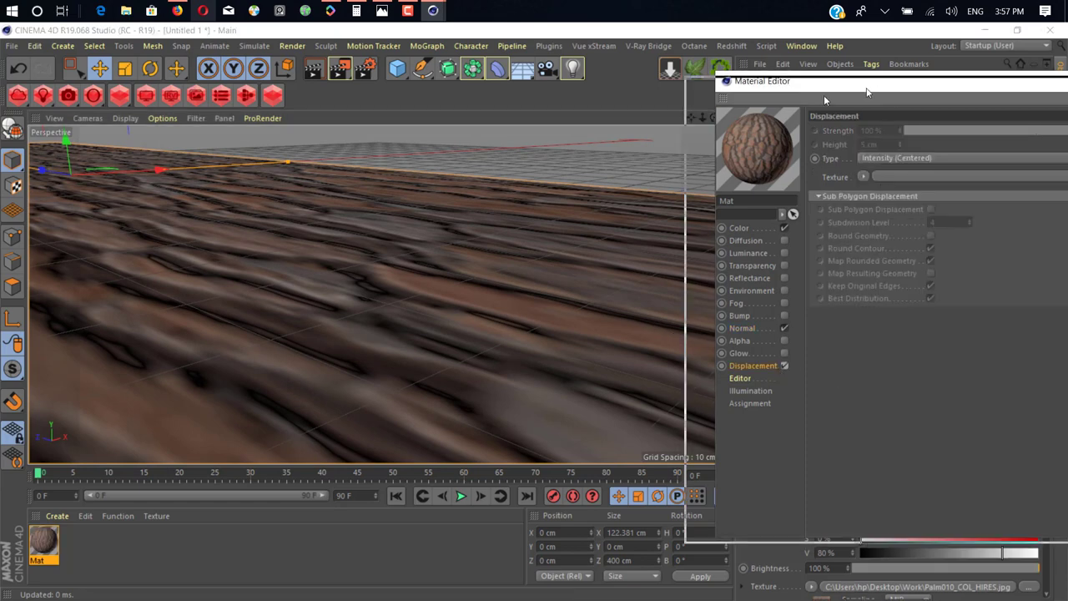
left_click_drag(891, 98, 777, 119)
left_click(818, 198)
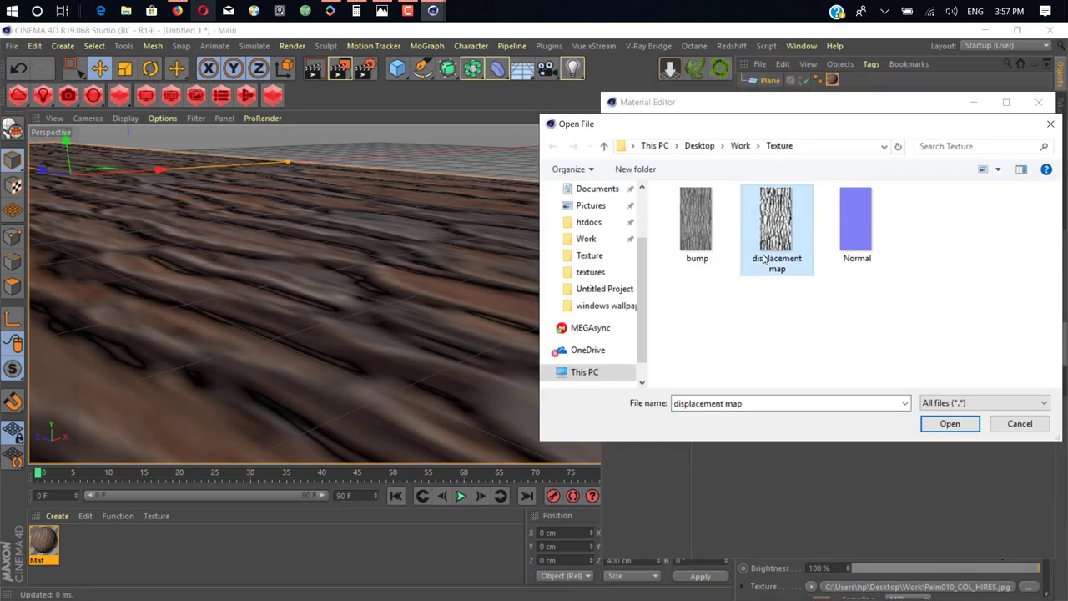
double_click(773, 261)
left_click(625, 364)
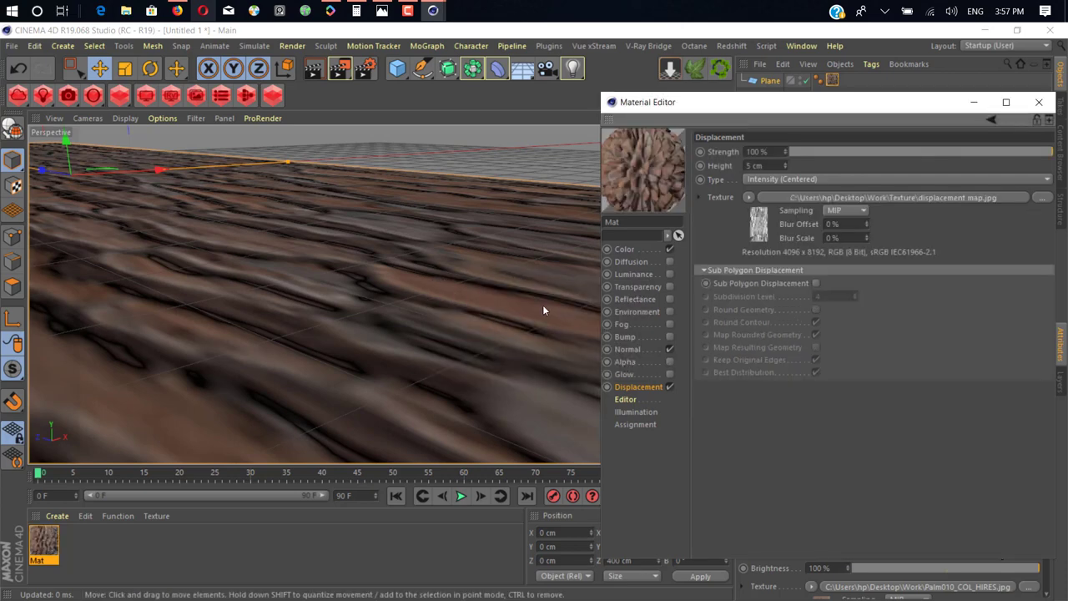
- Render the bark plane close up and from farther away to check the displacement
left_click_drag(501, 253, 400, 258)
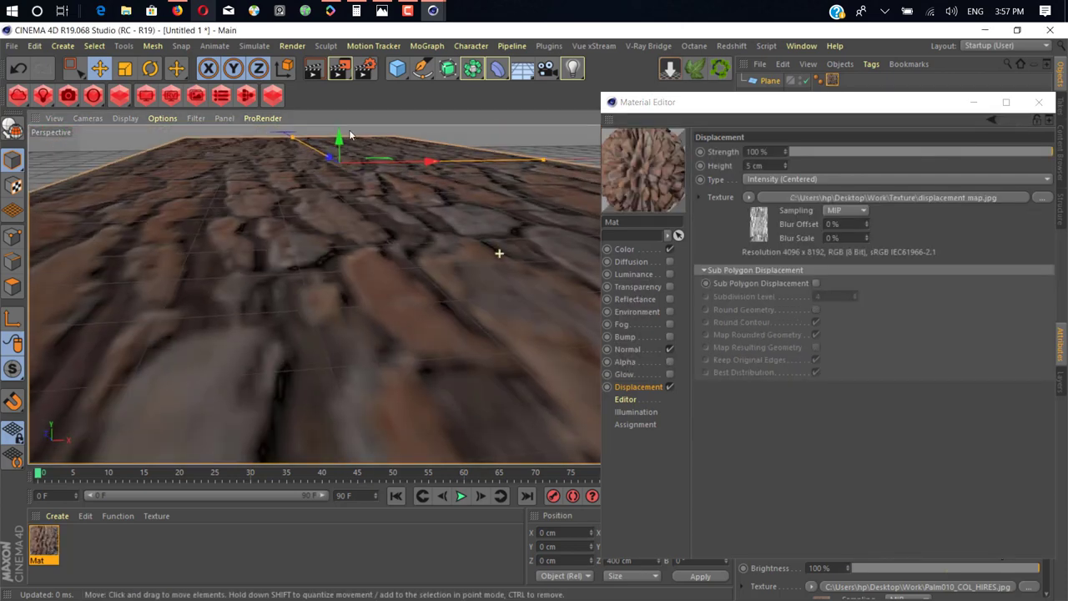
left_click(313, 76)
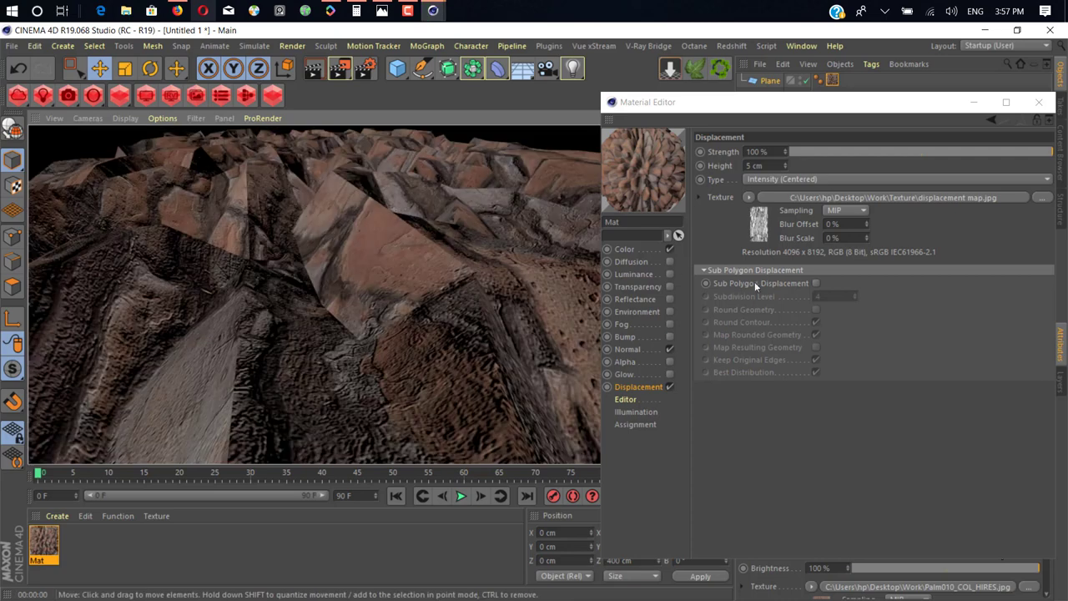
scroll(365, 301, "down", 6)
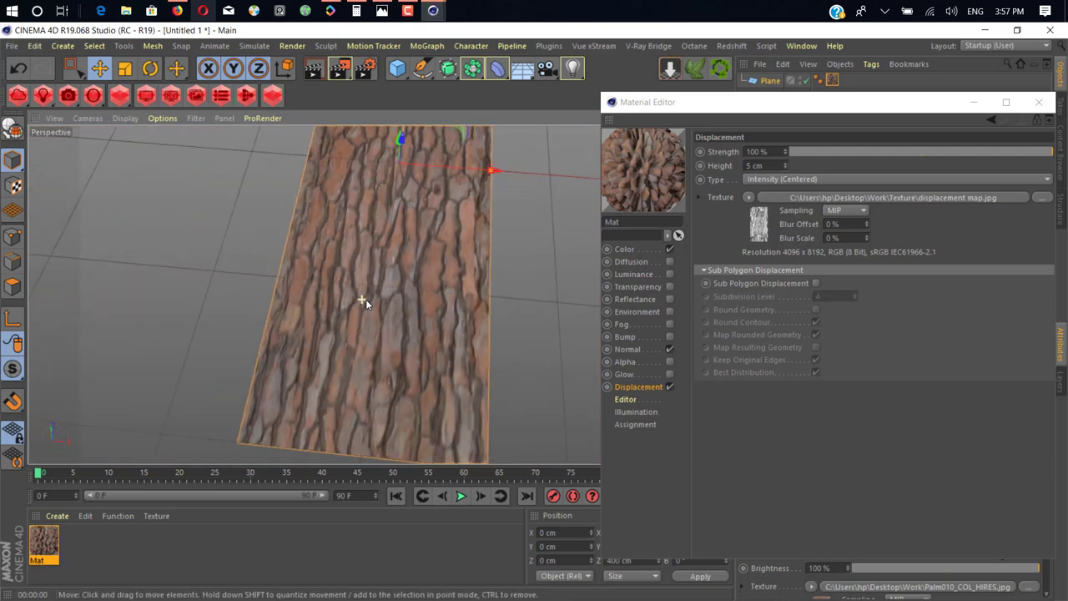
mouse_move(408, 199)
left_mouse_down()
mouse_move(458, 178)
mouse_move(402, 206)
left_mouse_up()
scroll(388, 224, "up", 4)
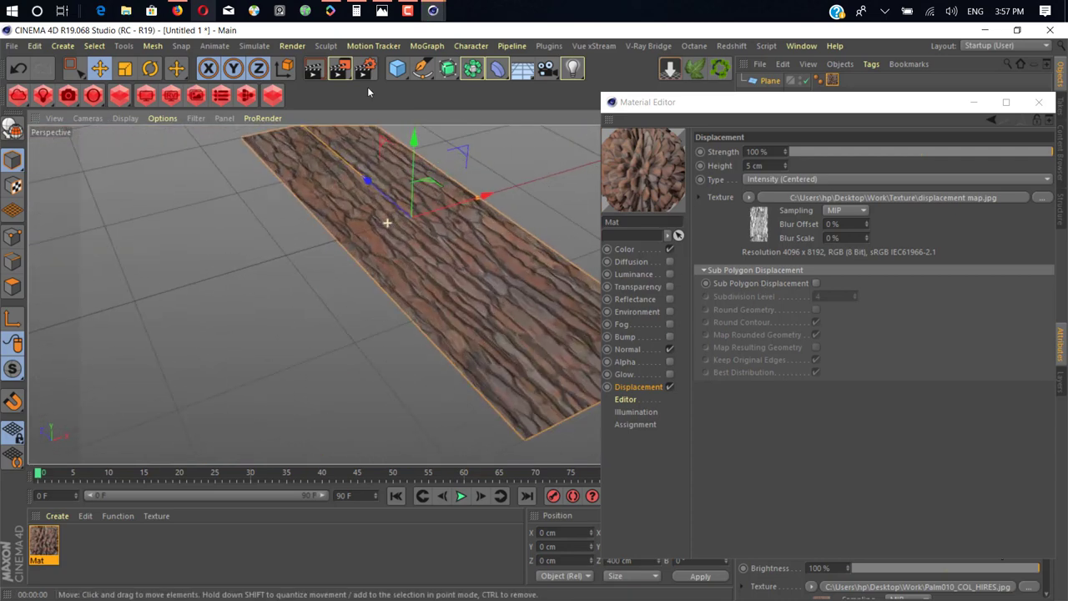
left_click(316, 74)
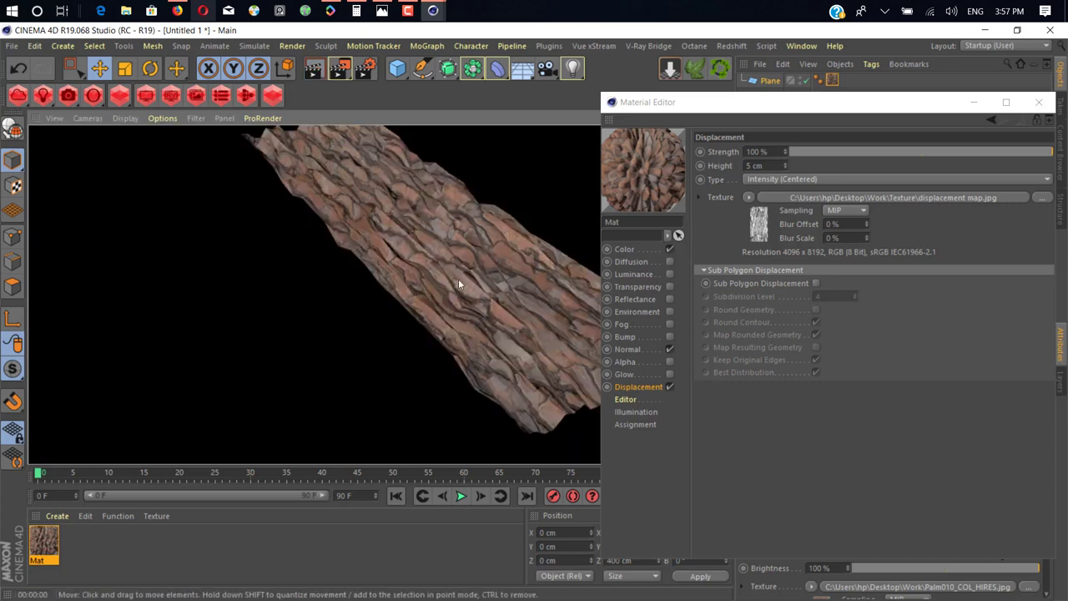
- Turn on Sub Polygon Displacement for the material and render the bark plane
left_click(817, 283)
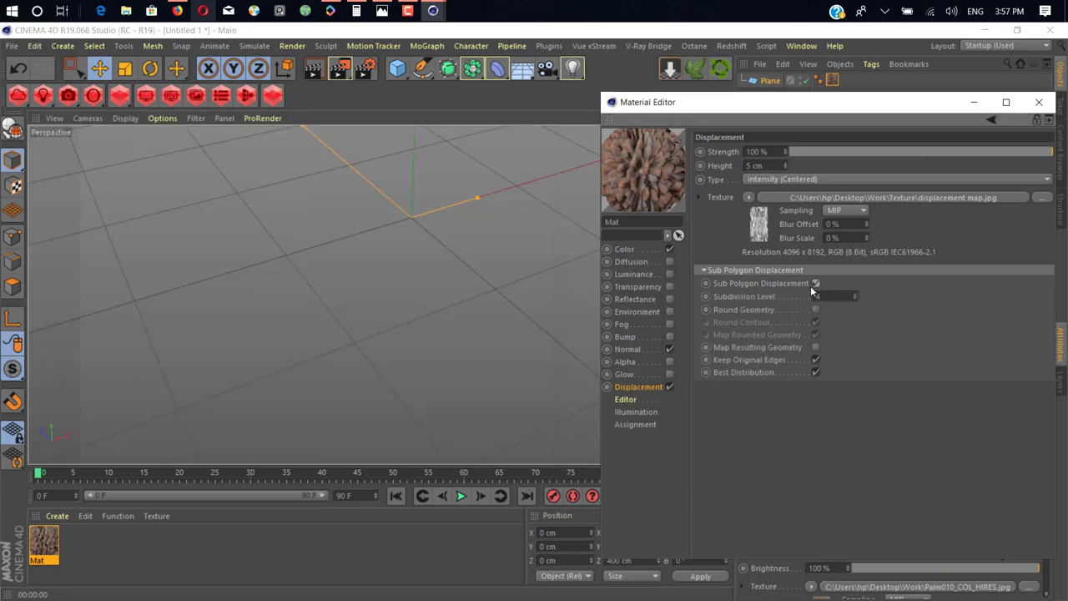
left_click(320, 74)
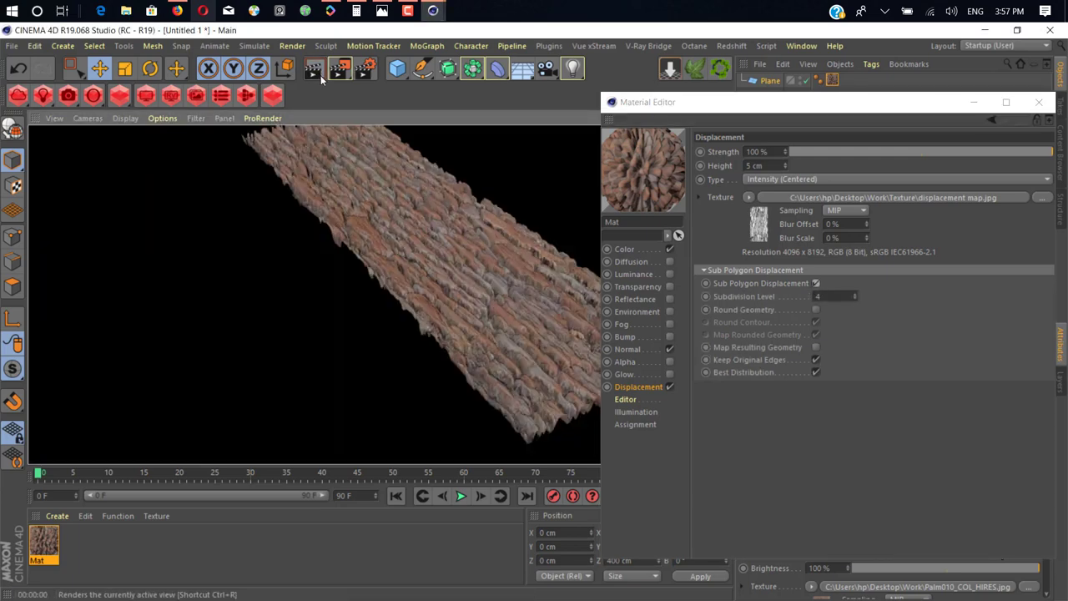
left_click_drag(672, 103, 792, 123)
- Set the displacement height to 1 cm and render the bark plane from several angles
left_click_drag(702, 118, 705, 129)
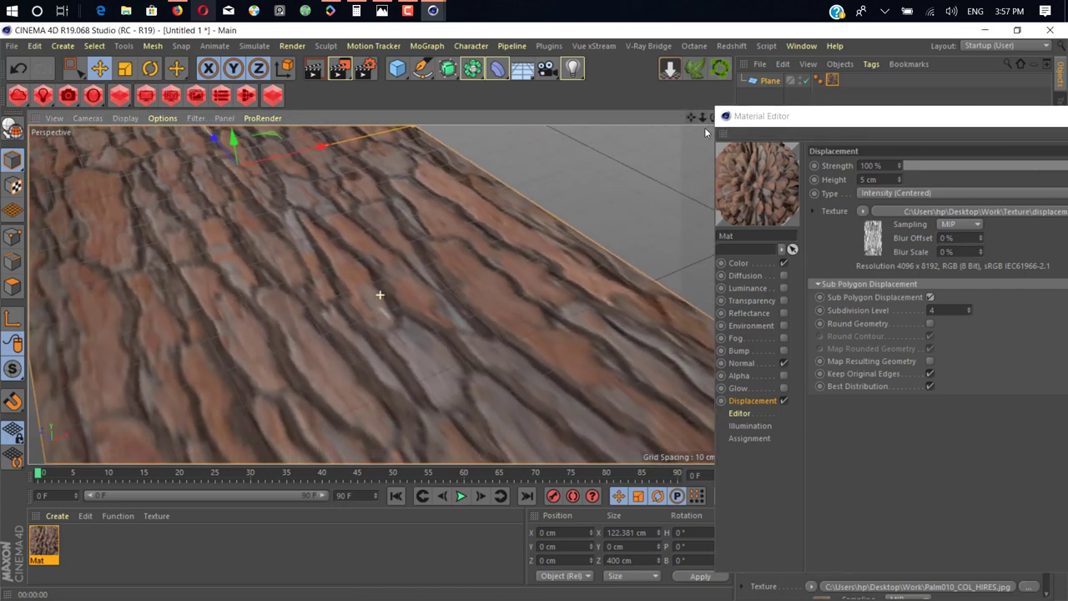
left_click(874, 179)
type("1")
key("Return")
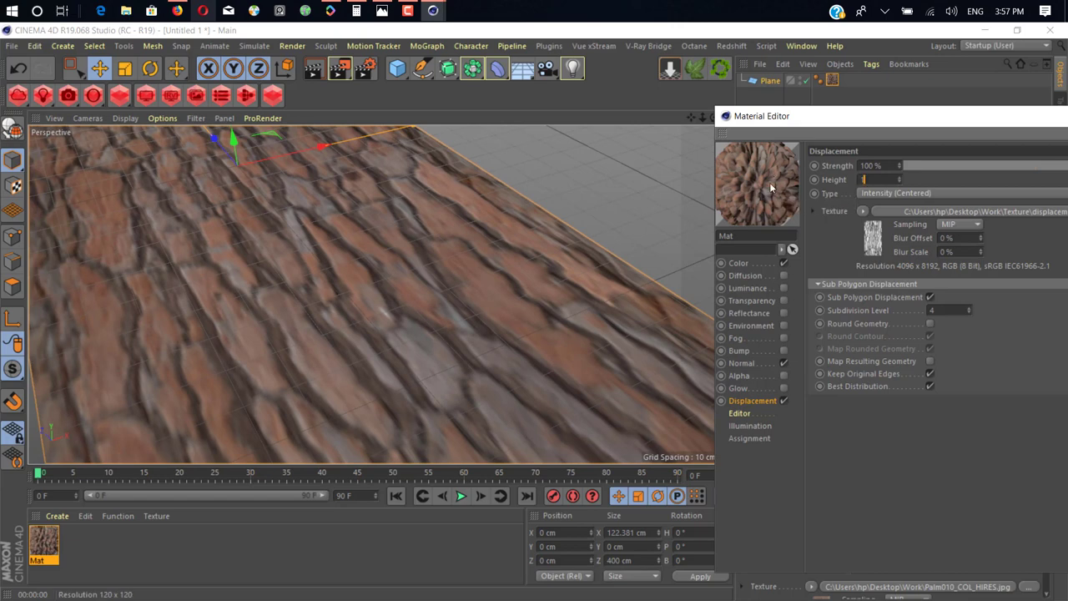
left_click(316, 70)
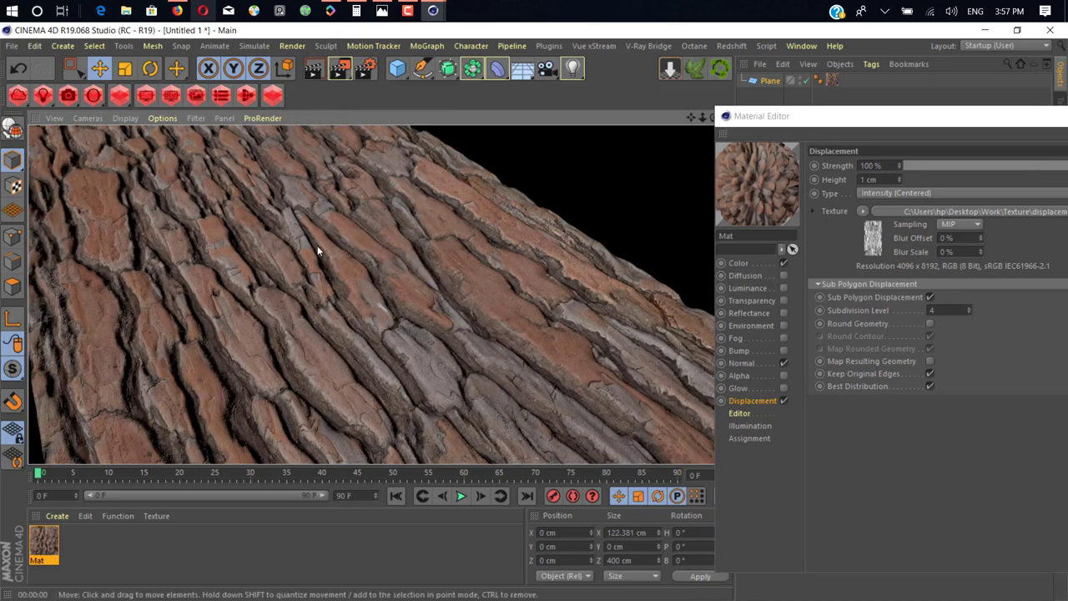
left_click_drag(298, 300, 342, 235)
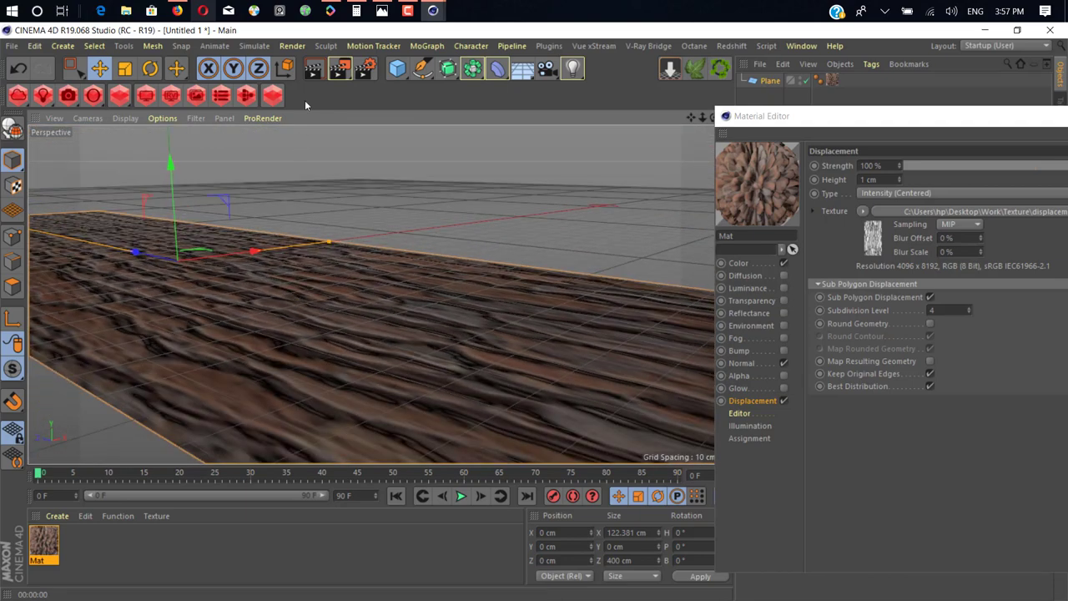
left_click(309, 73)
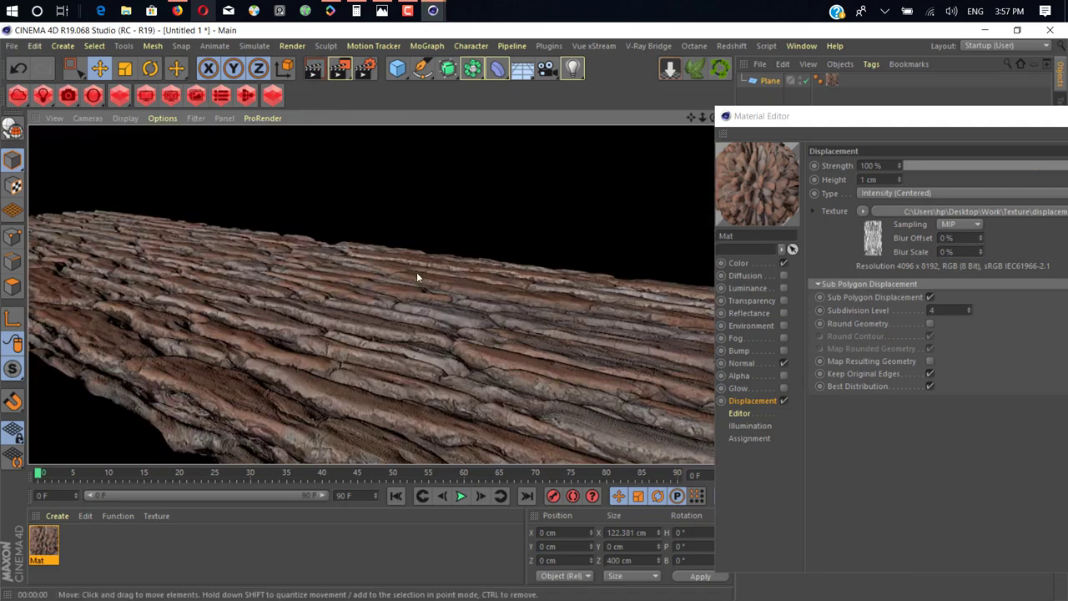
left_click_drag(416, 272, 276, 200)
left_click(313, 69)
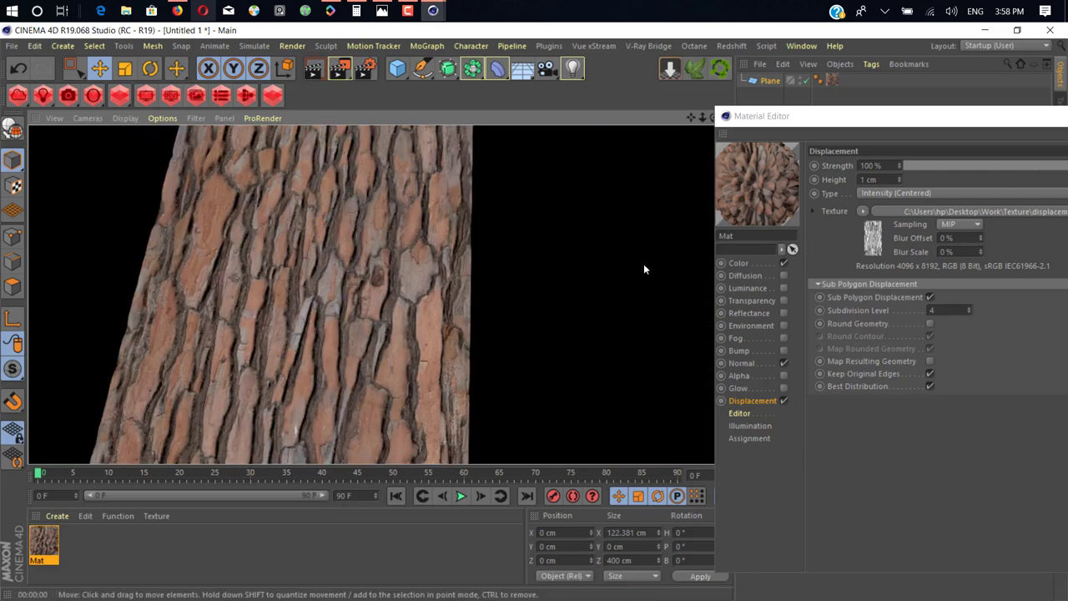
- Set the displacement height to 0.5 cm and render the bark plane from two angles
left_click(890, 179)
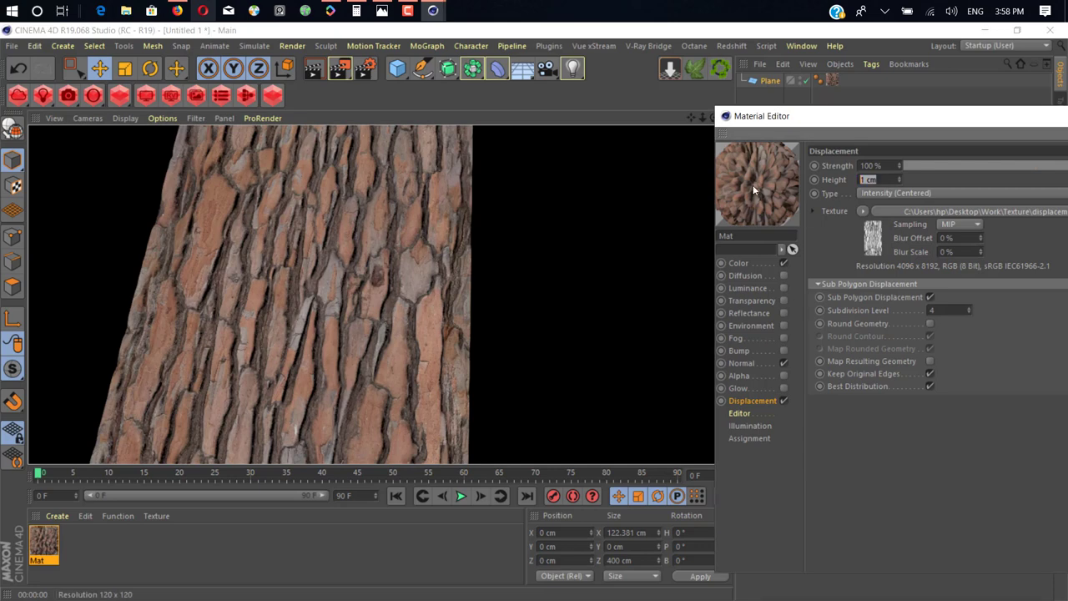
key("BackSpace")
left_click(312, 74)
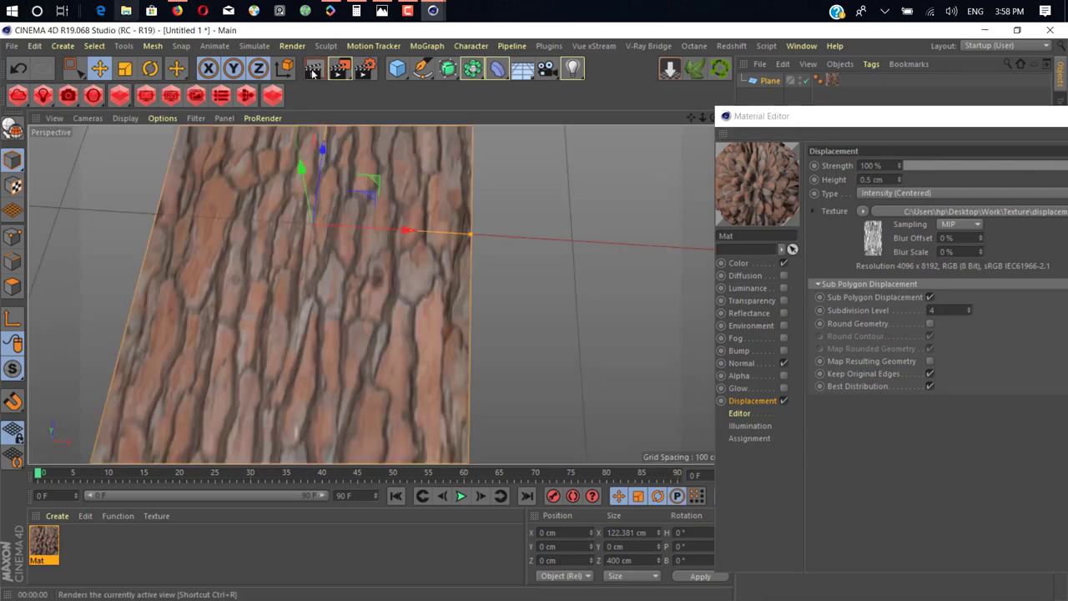
left_click(313, 74)
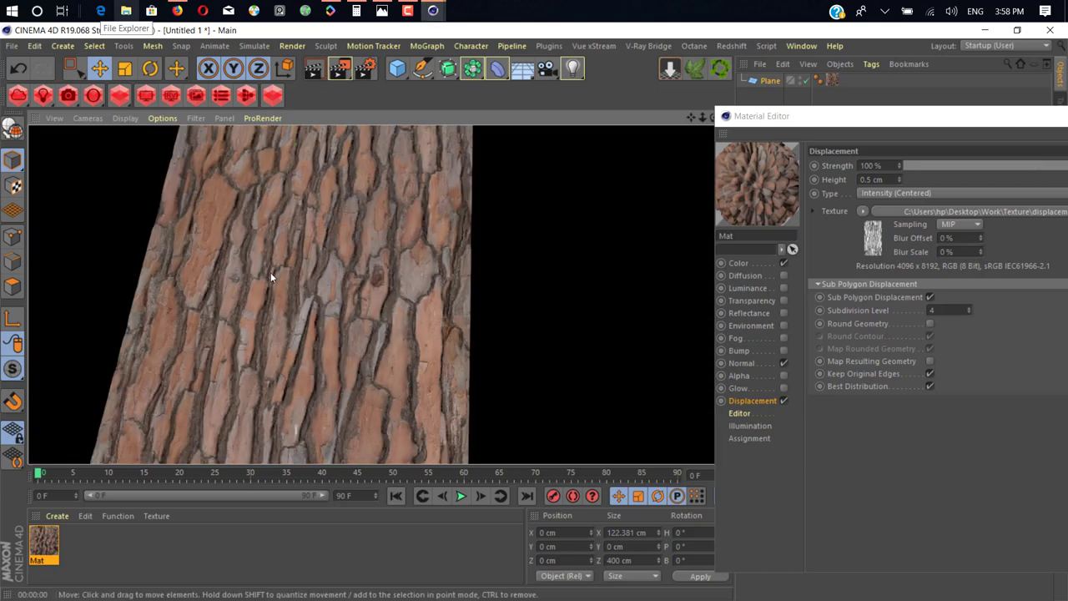
left_click_drag(270, 274, 295, 203)
left_click(314, 72)
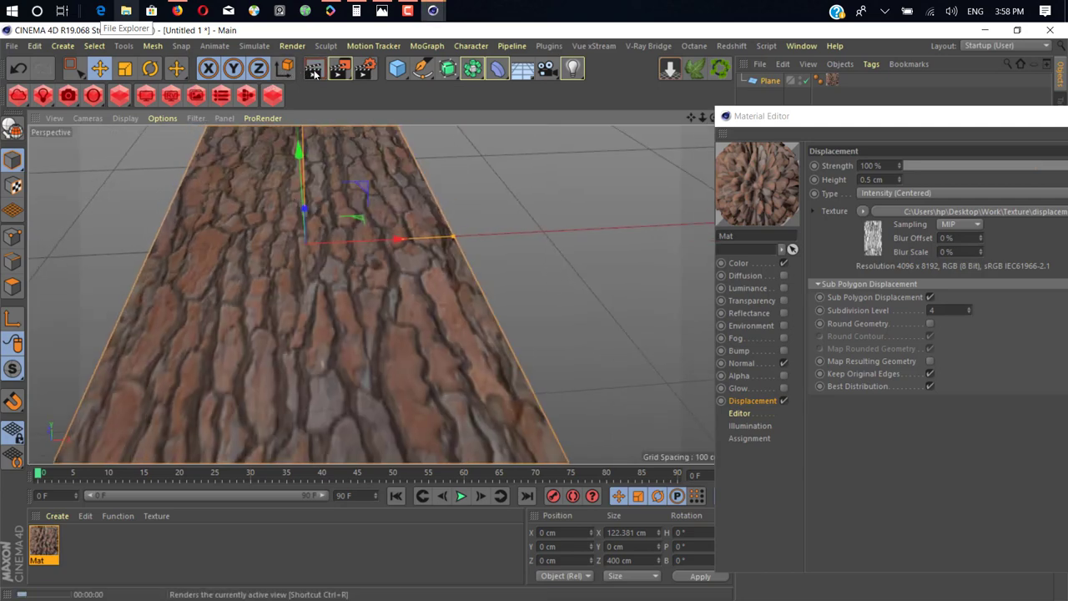
left_click(313, 72)
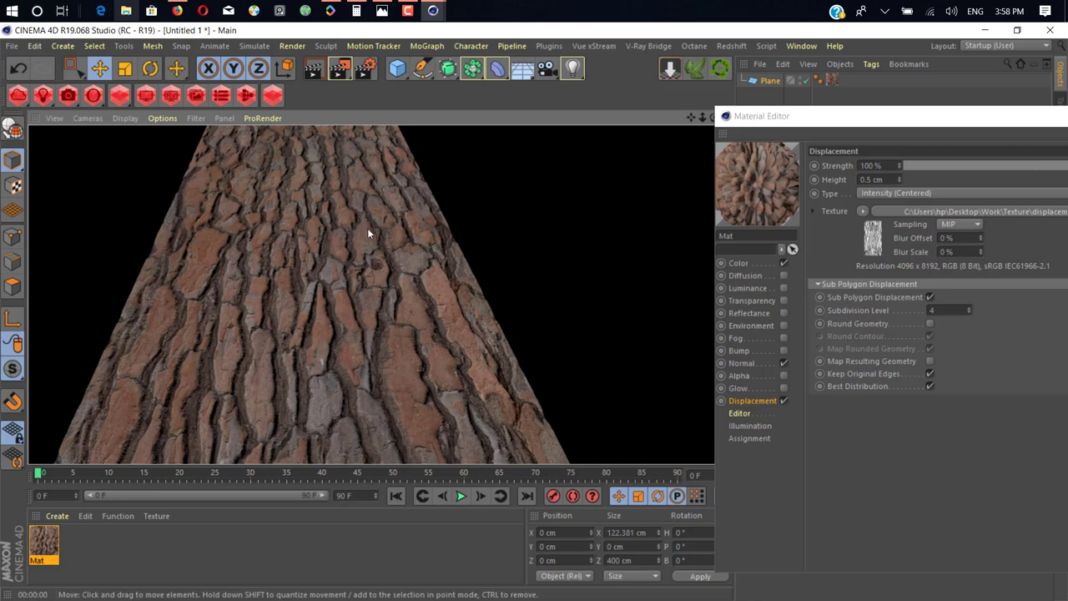
- Delete the bark plane and add a cylinder in its place
left_click(354, 304)
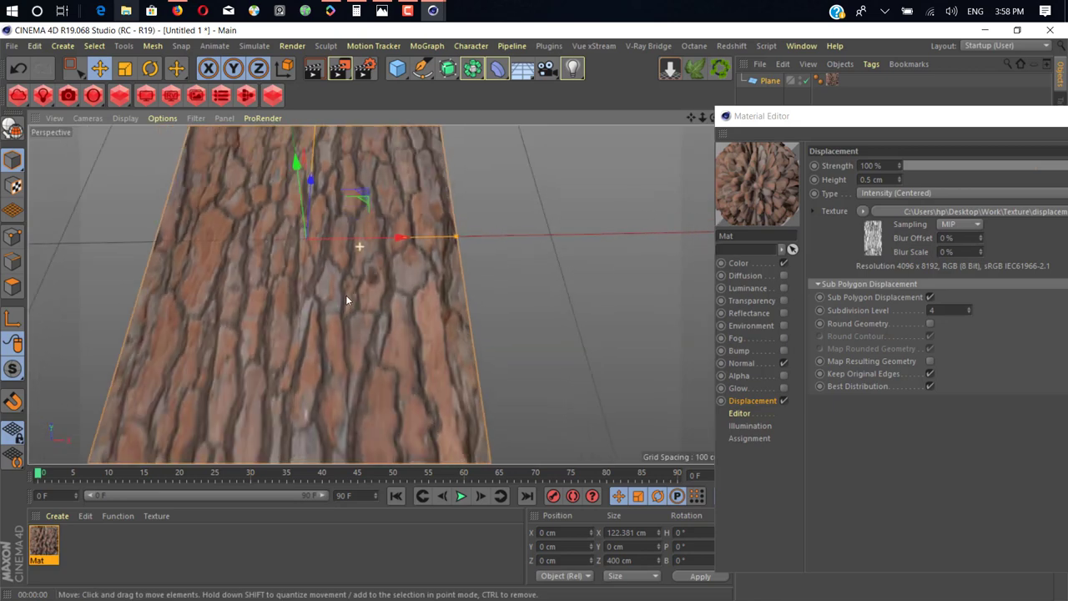
key("Delete")
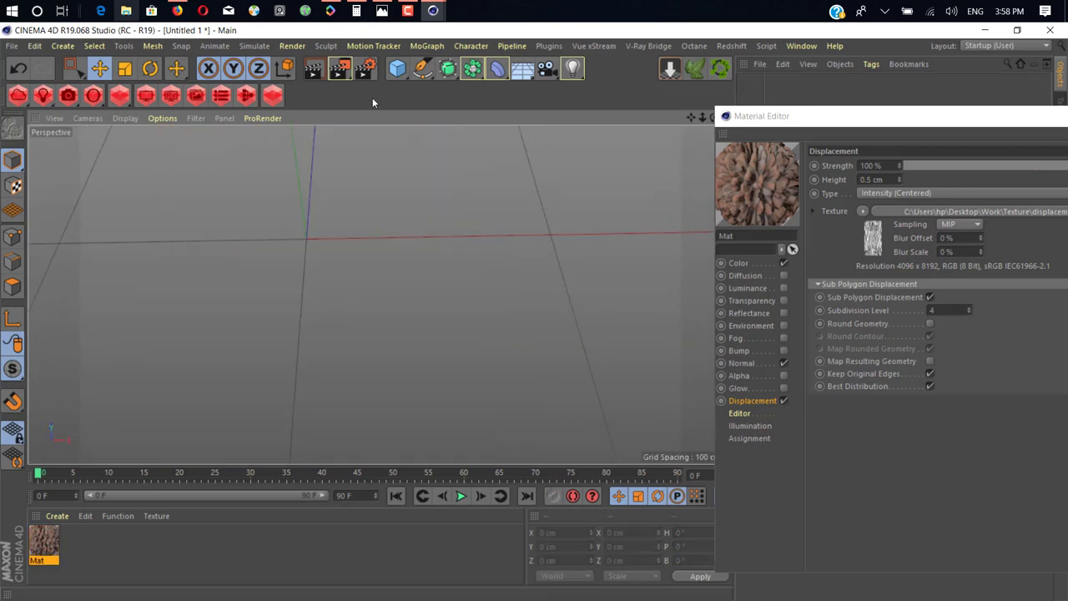
left_click(397, 68)
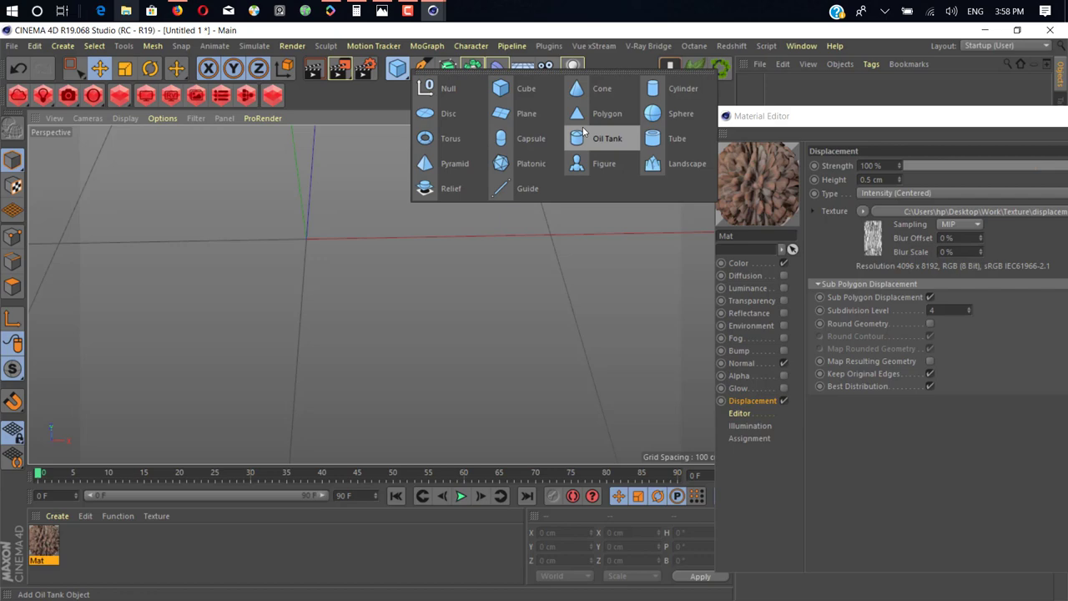
left_click(668, 90)
scroll(396, 275, "down", 5)
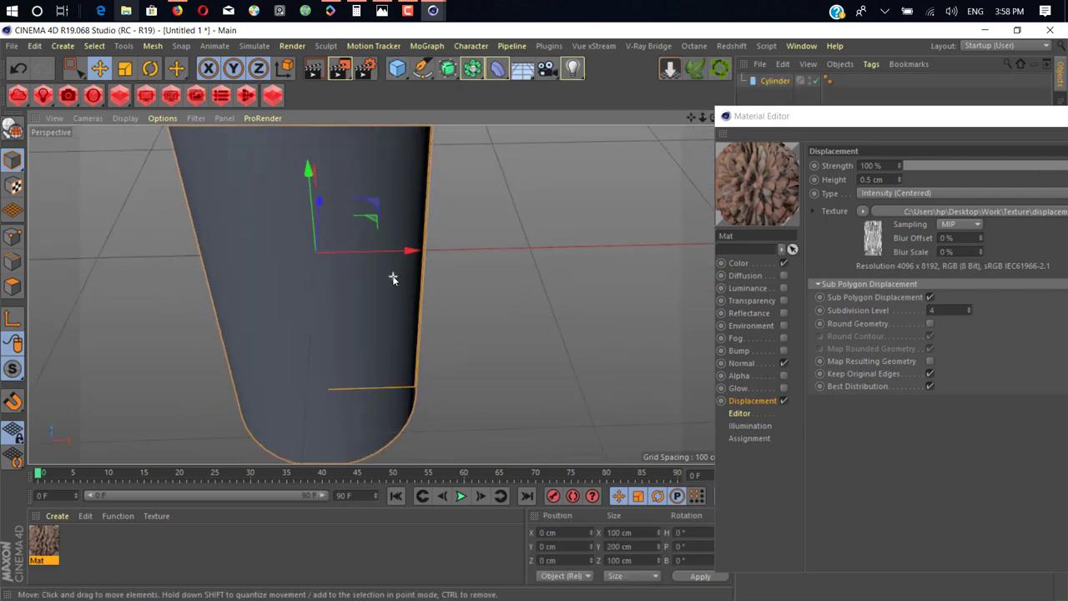
- Apply the bark material to the cylinder and reshape it to about 66 cm wide and 253 cm tall
left_click_drag(44, 541, 343, 242)
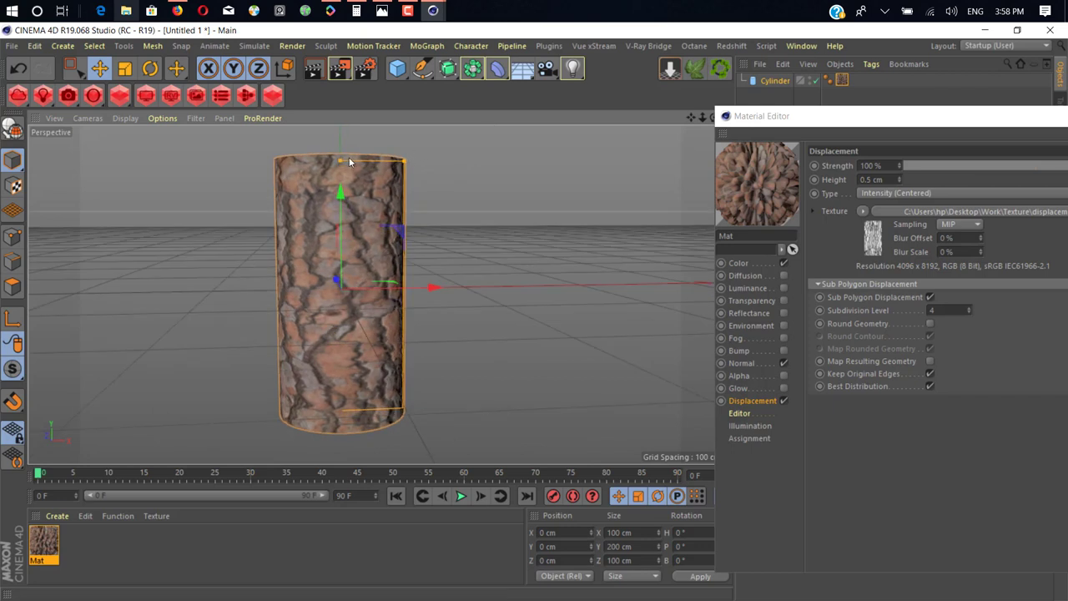
left_click_drag(349, 157, 381, 130)
- Raise the cylinder texture tag's Tiles U to about 2.43 and render the trunk
left_click_drag(966, 121, 513, 376)
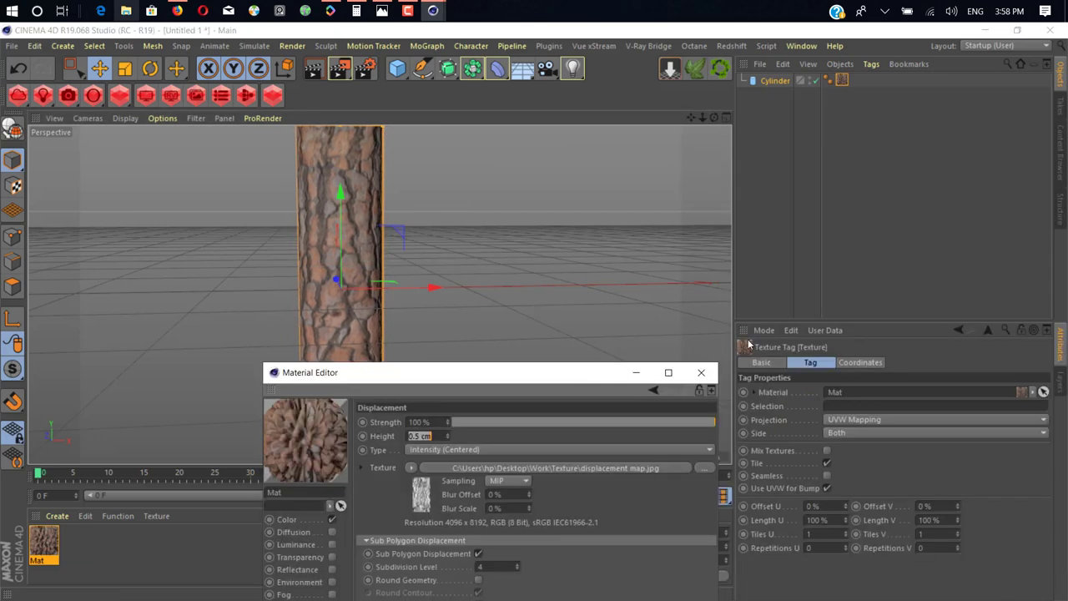
left_click_drag(845, 534, 845, 504)
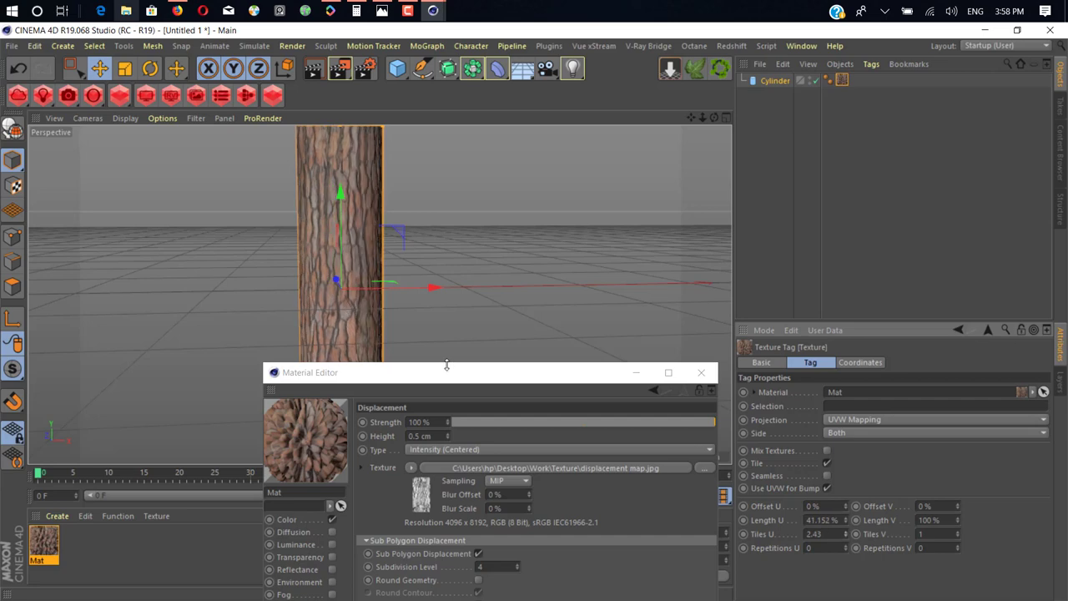
left_click_drag(446, 364, 861, 196)
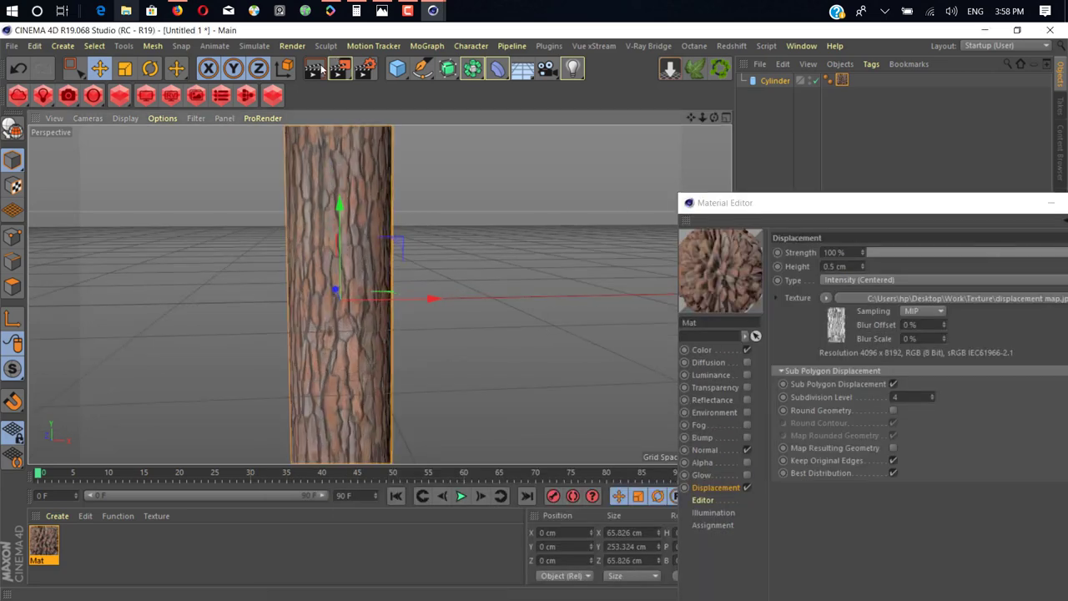
left_click(321, 69)
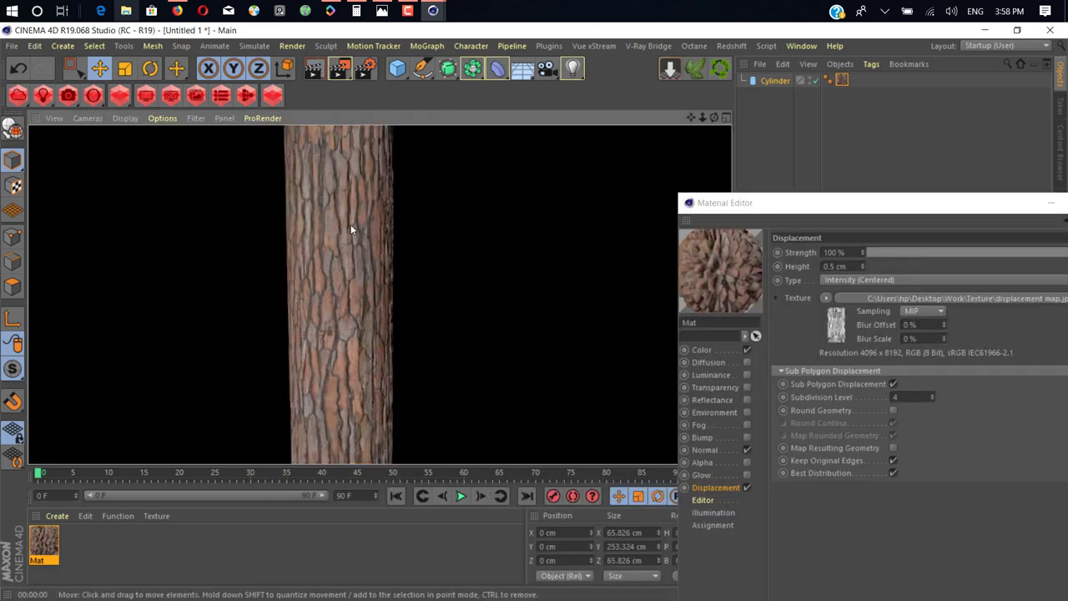
- Set the material's displacement height to 1 cm and render the cylinder
left_click_drag(856, 267, 684, 263)
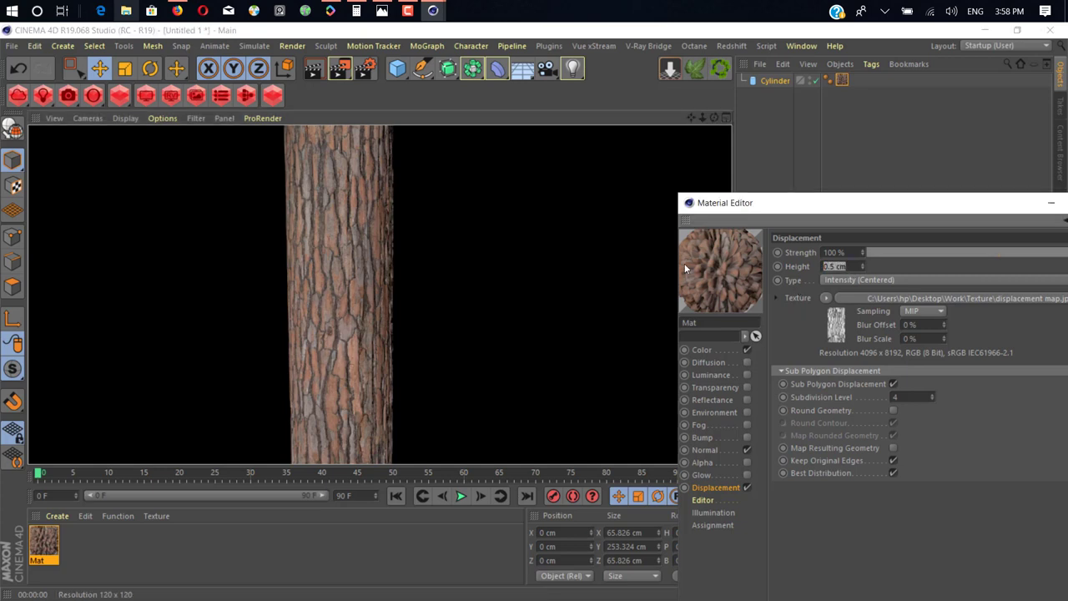
type("1")
key("Return")
left_click(323, 70)
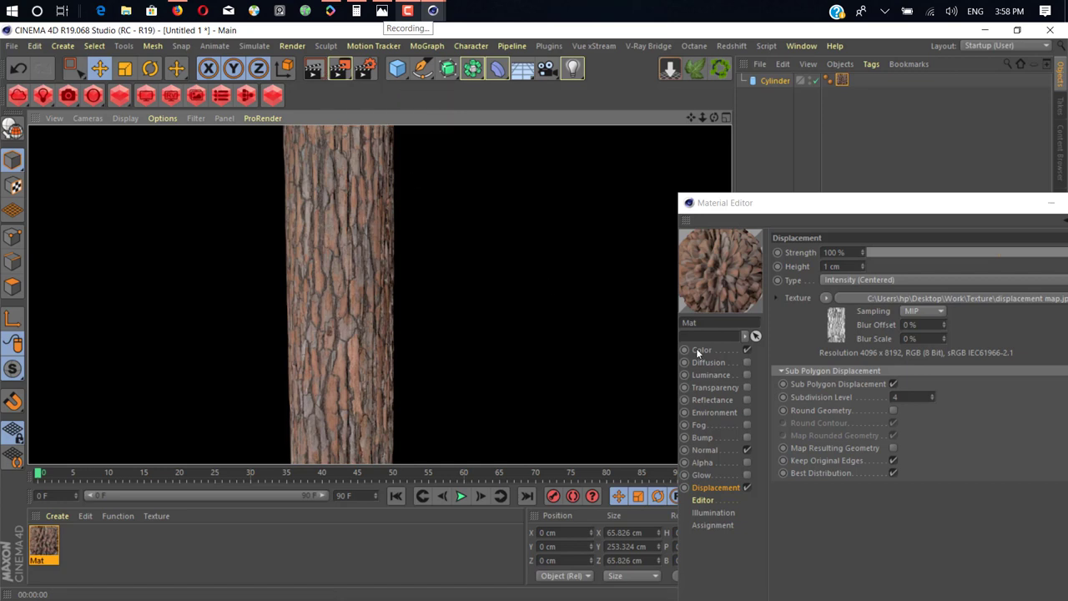
- Turn off the Normal channel, leaving Color and Displacement on, and render the cylinder
left_click(747, 350)
left_click(747, 450)
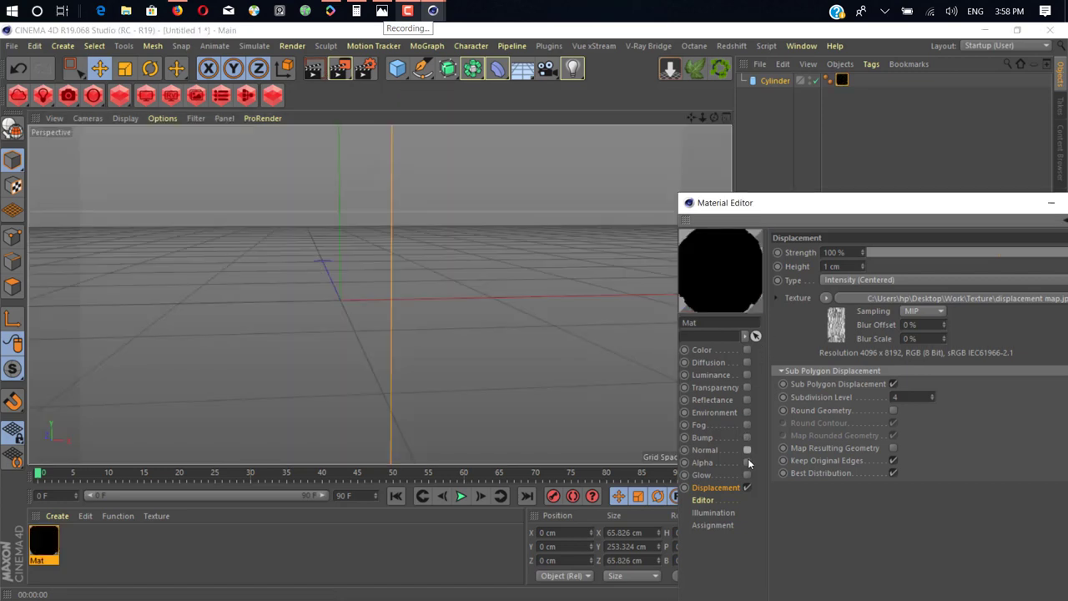
left_click(747, 349)
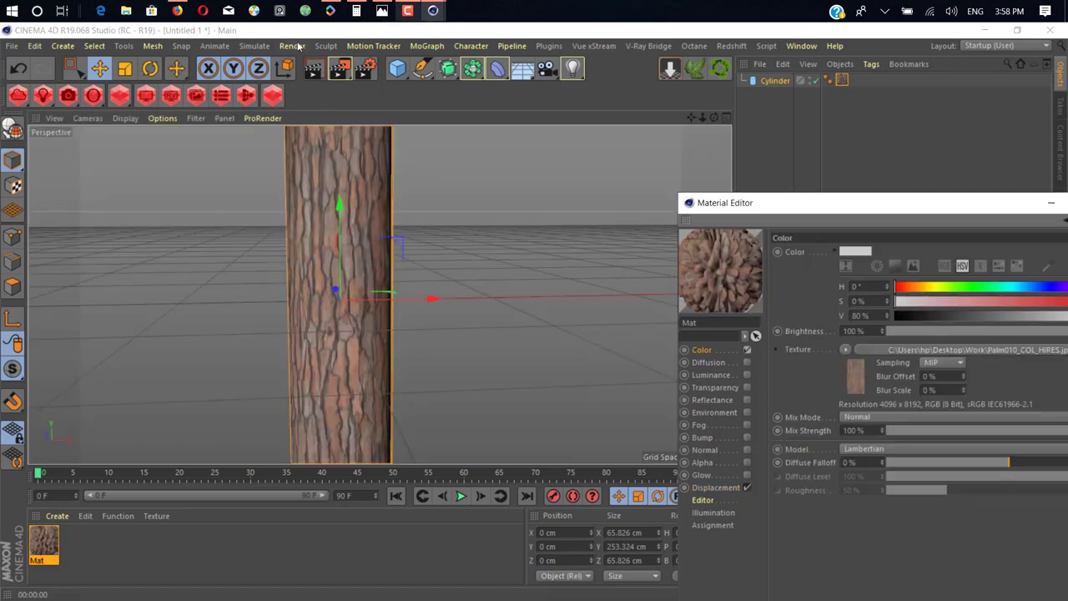
left_click(322, 72)
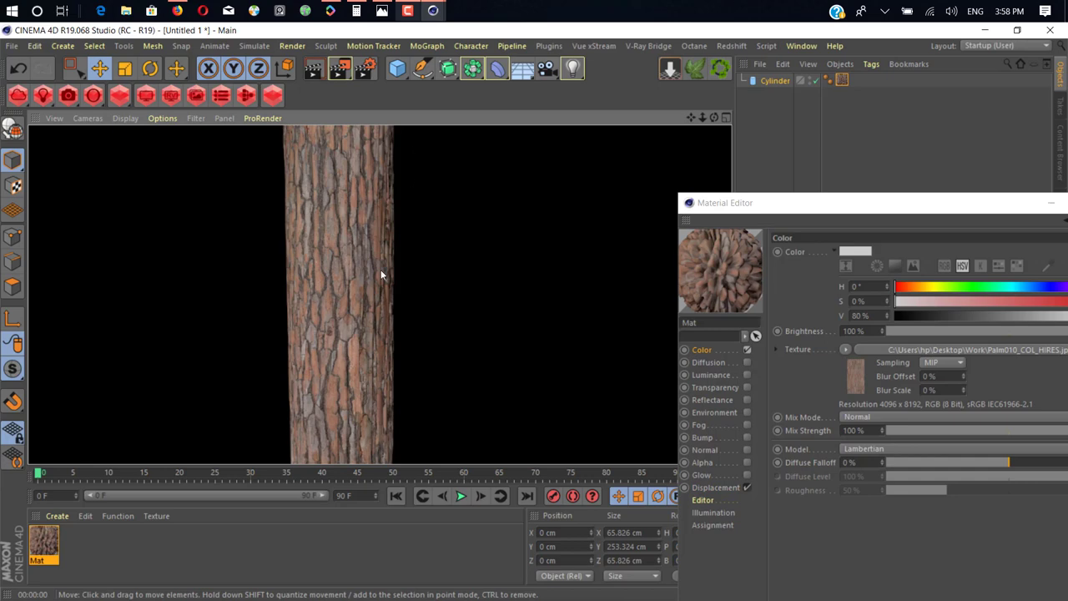
- Close the Material Editor and view the whole bark cylinder from a distance
left_click_drag(742, 205, 325, 227)
left_click(697, 229)
mouse_move(346, 269)
left_mouse_down()
mouse_move(351, 360)
mouse_move(328, 378)
mouse_move(396, 293)
left_mouse_up()
scroll(327, 379, "down", 6)
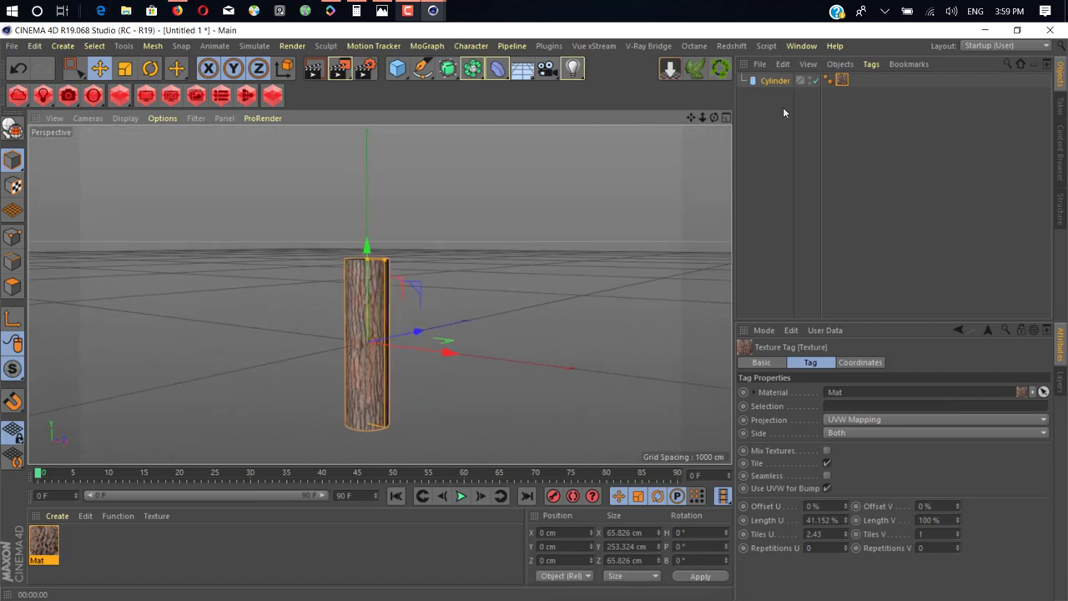
left_click_drag(692, 119, 702, 145)
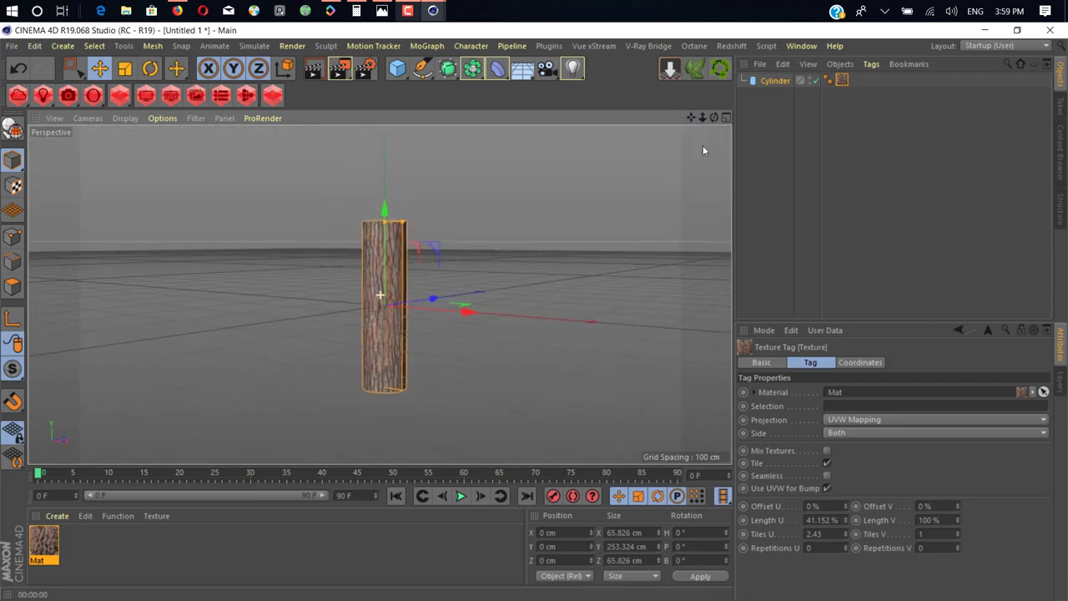
left_click(179, 10)
left_click(182, 10)
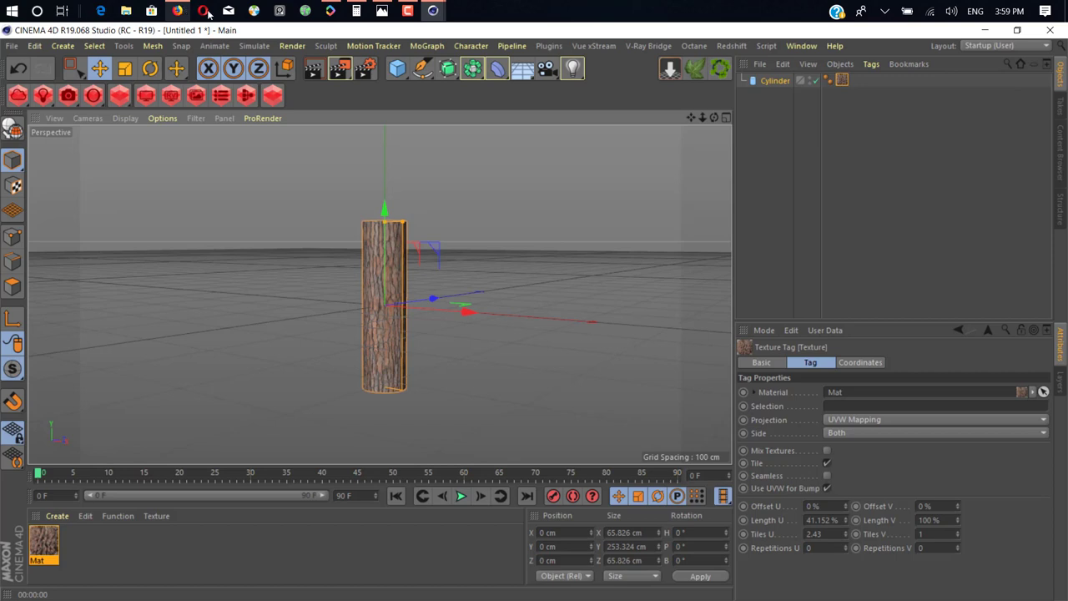